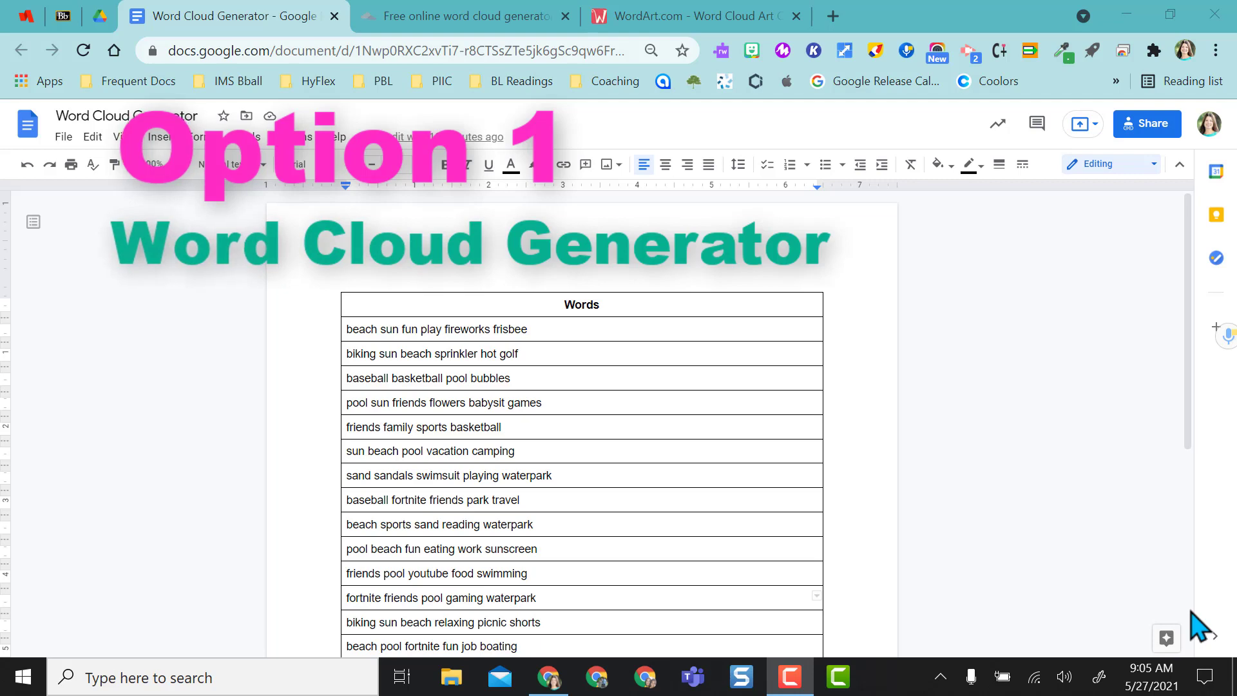
- Generate a Modern-style word cloud of the Words table with the Word Cloud Generator add-on
scroll(727, 446, down, 2)
scroll(727, 446, up, 1)
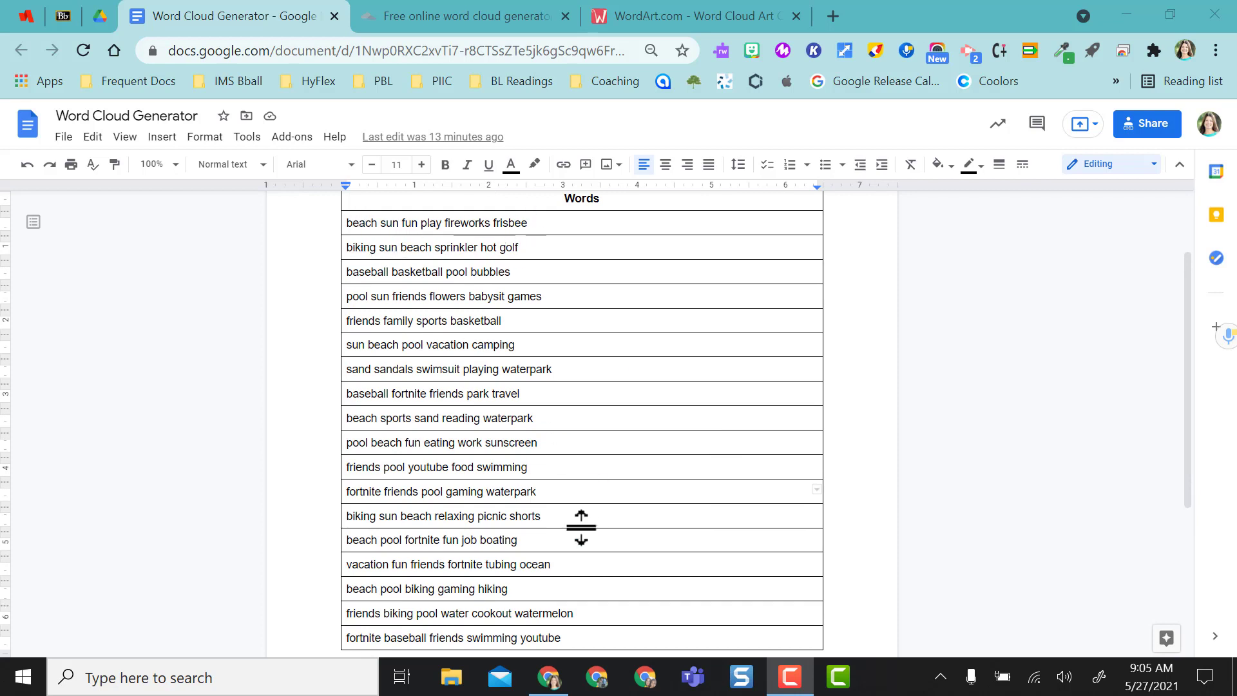
scroll(581, 527, up, 2)
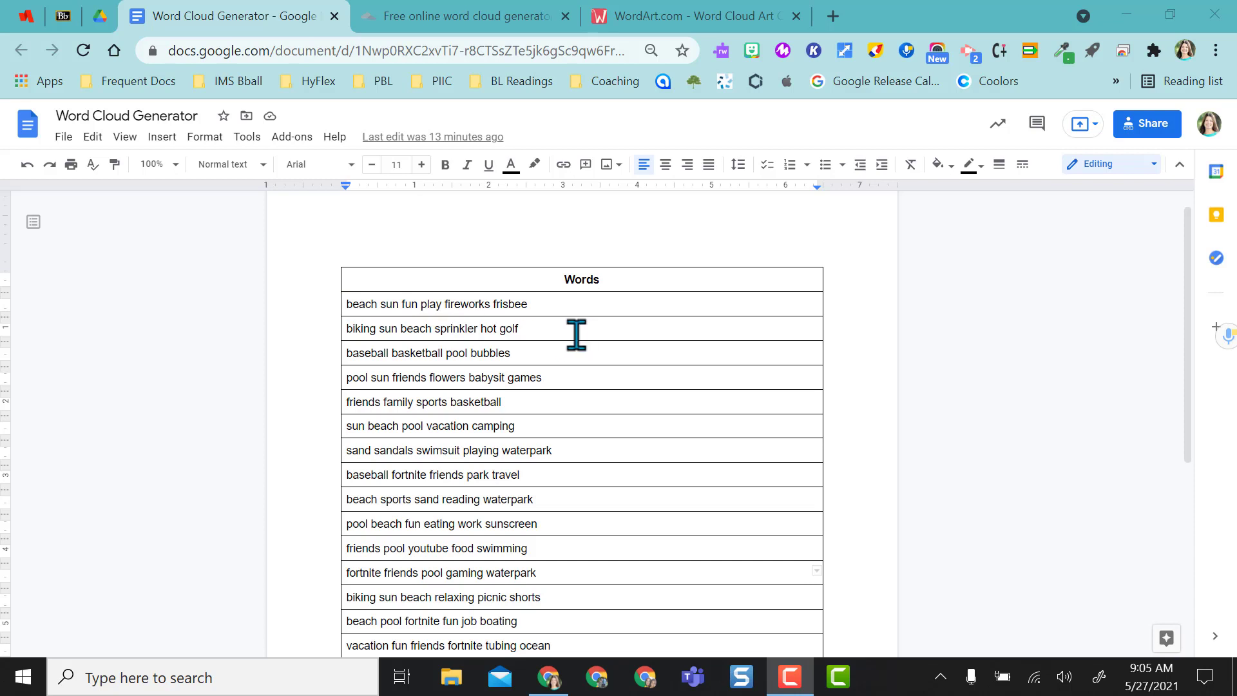
scroll(635, 361, up, 1)
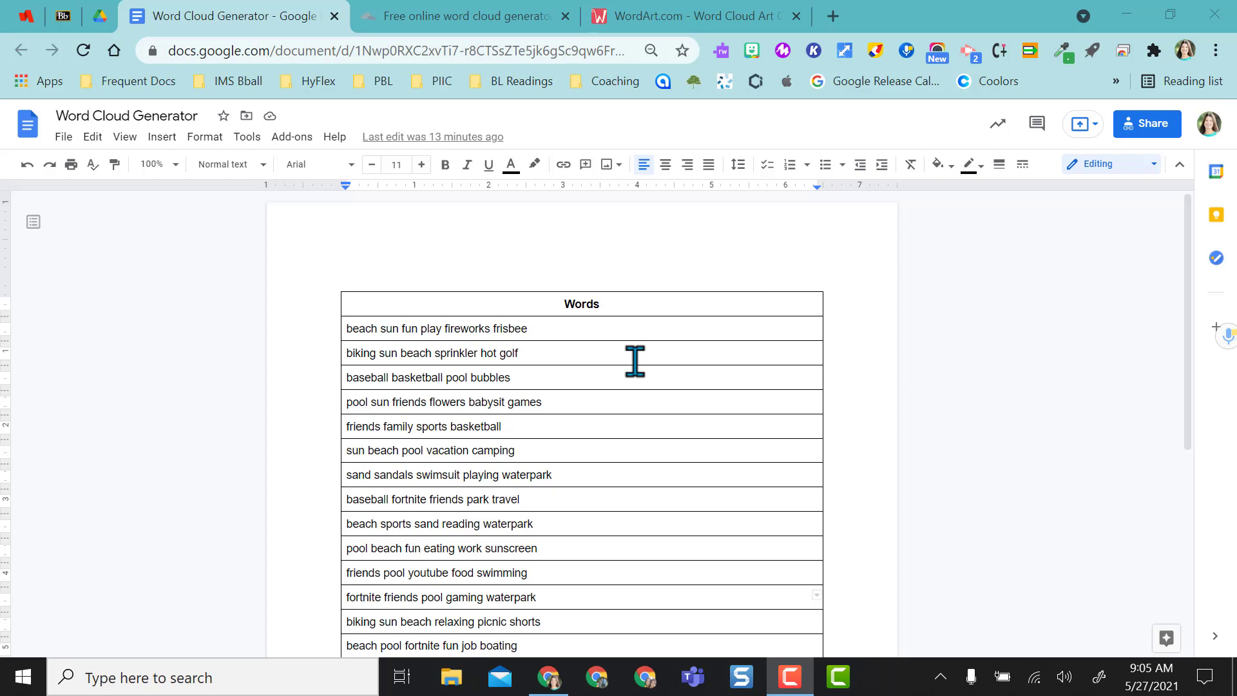
scroll(635, 361, down, 3)
scroll(635, 361, up, 2)
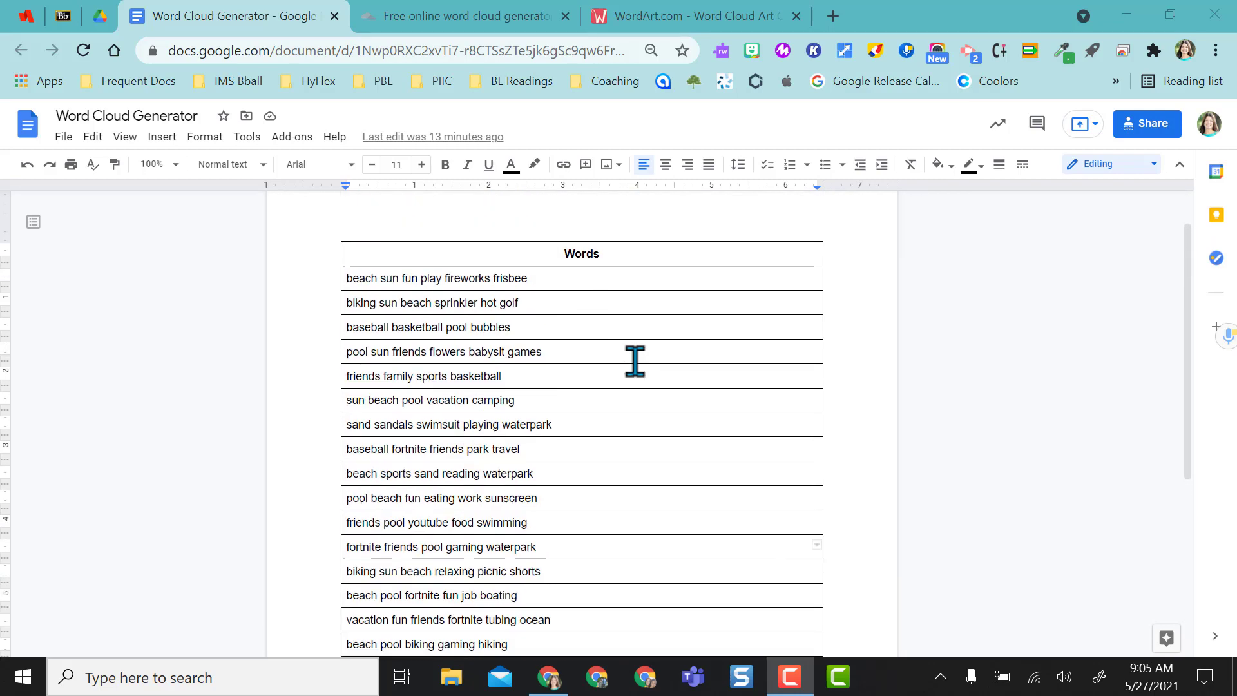
scroll(634, 361, up, 2)
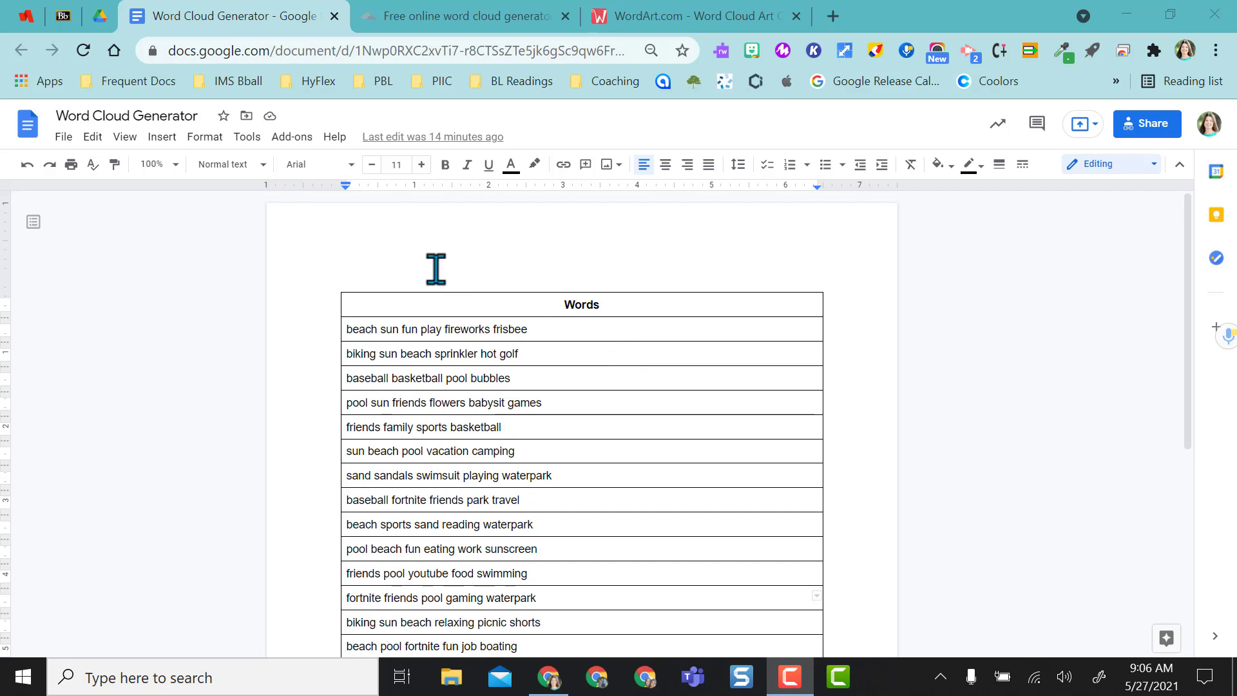
click(292, 137)
mouse_move(364, 585)
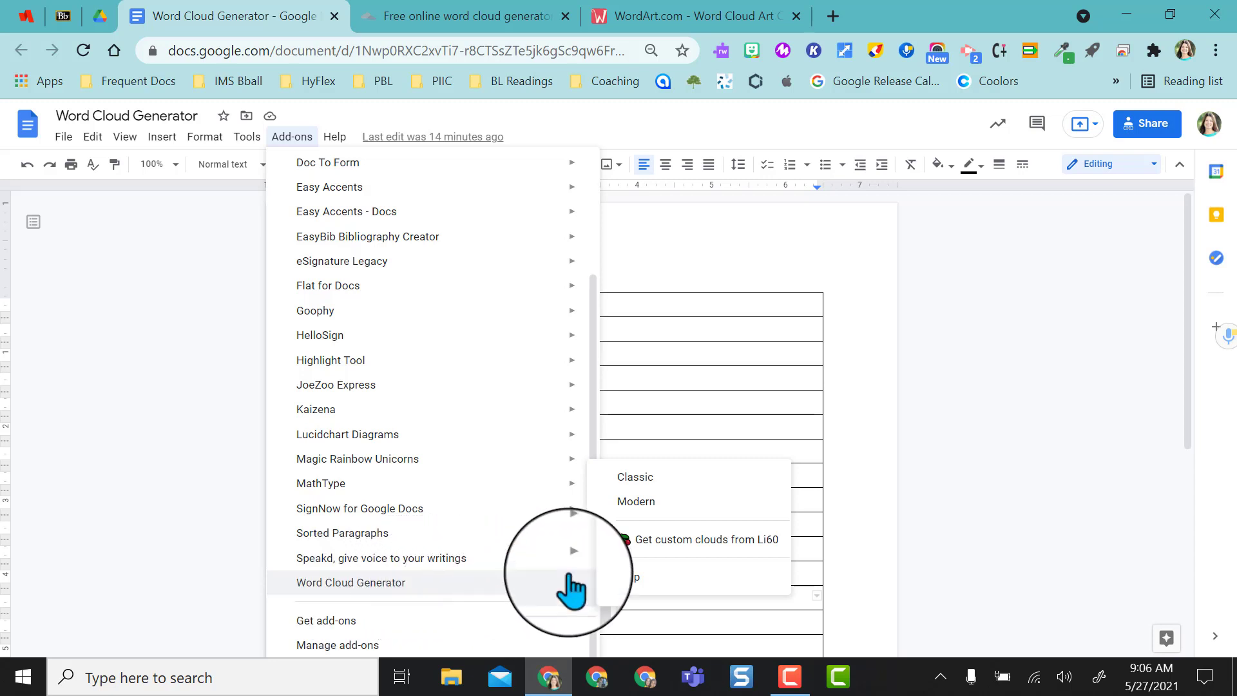
click(644, 510)
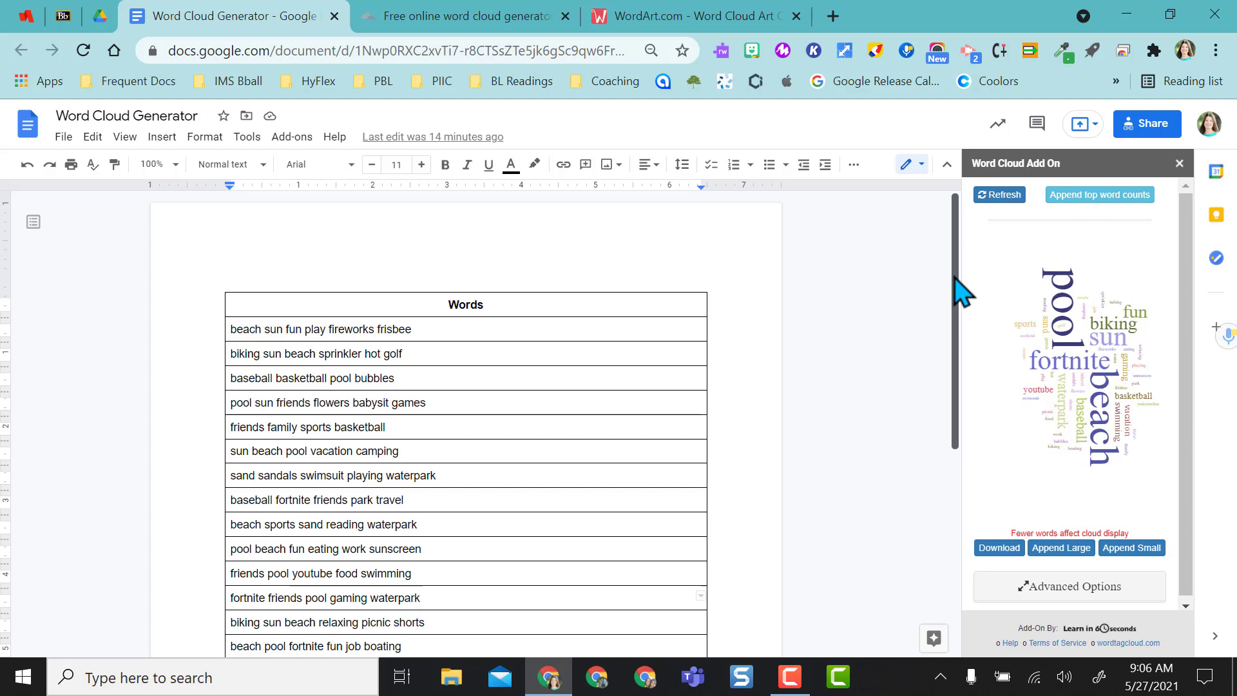
- Download the word cloud as an image and append a large copy to the document
drag(956, 290, 942, 335)
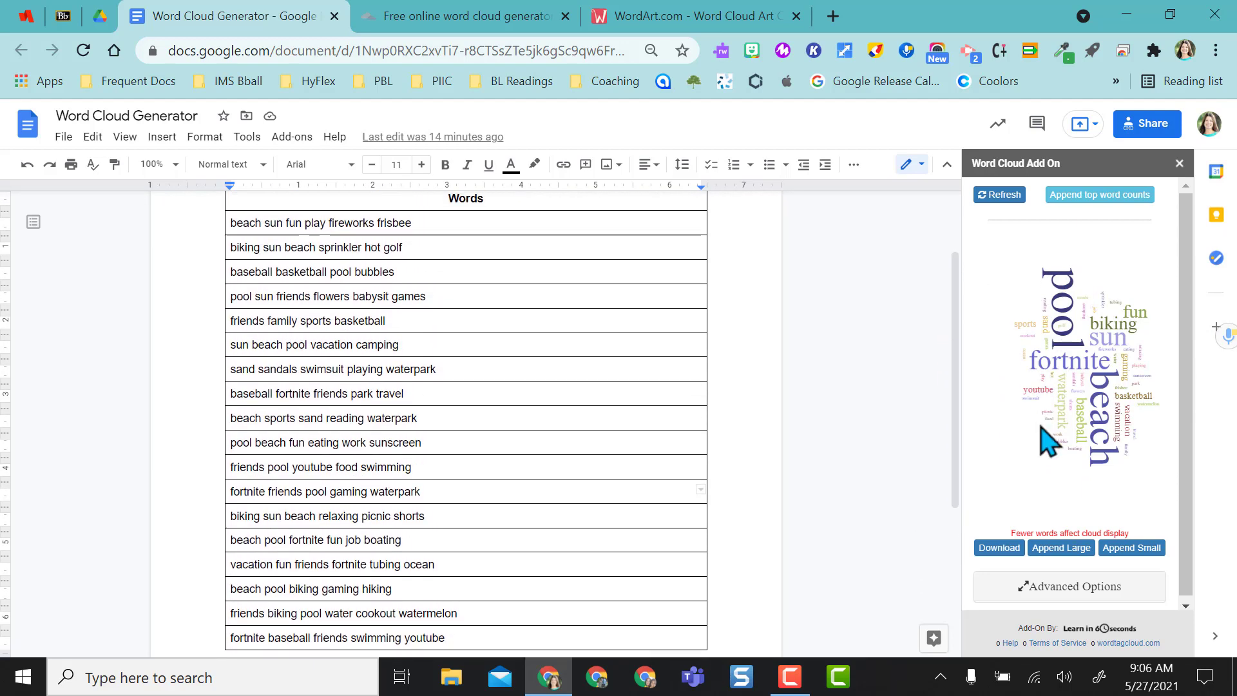
click(999, 549)
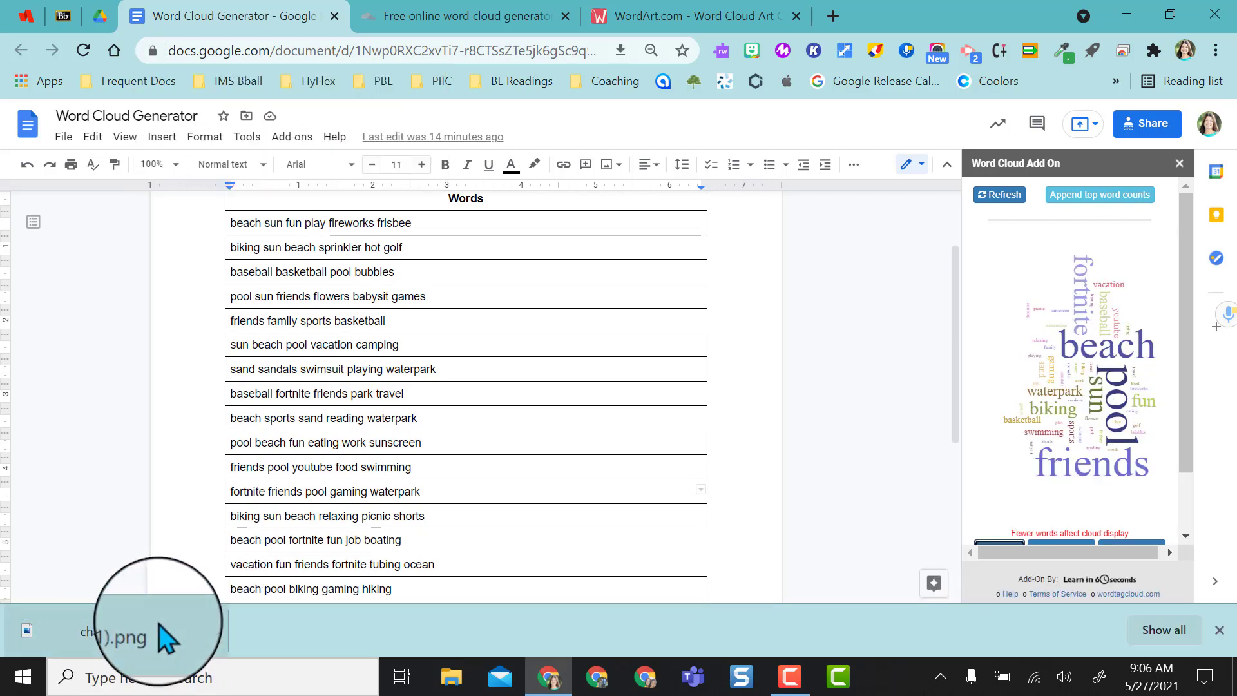
scroll(1067, 496, down, 1)
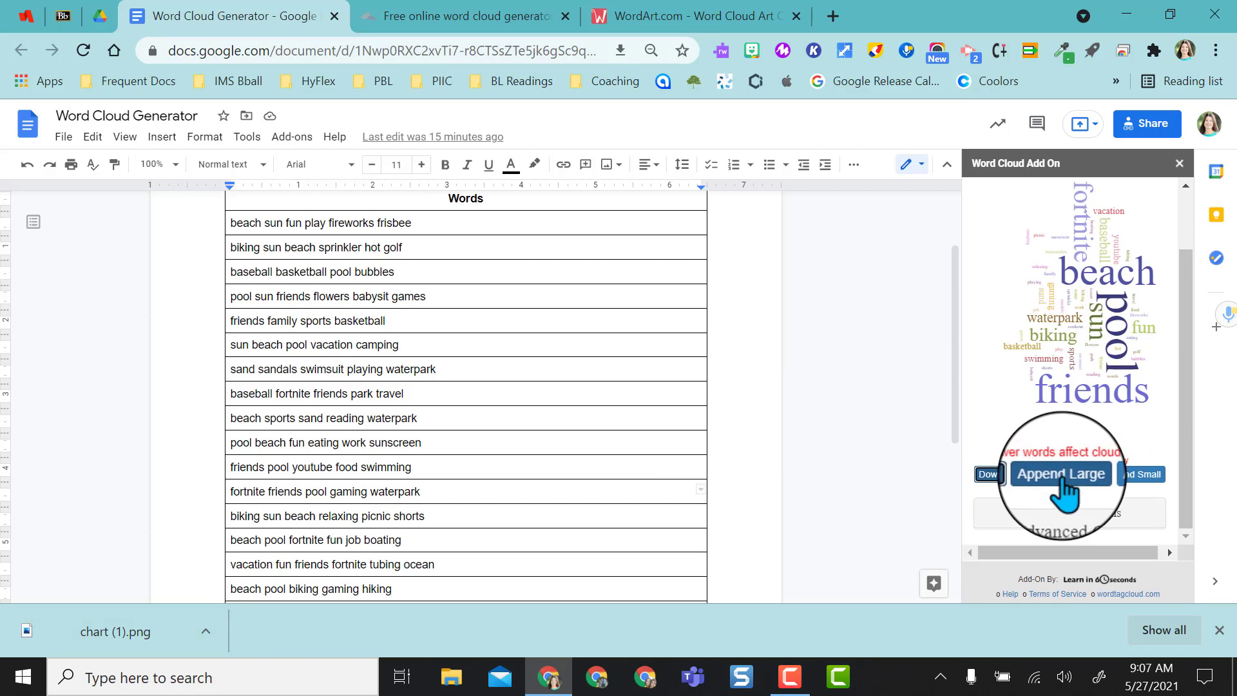
click(1062, 478)
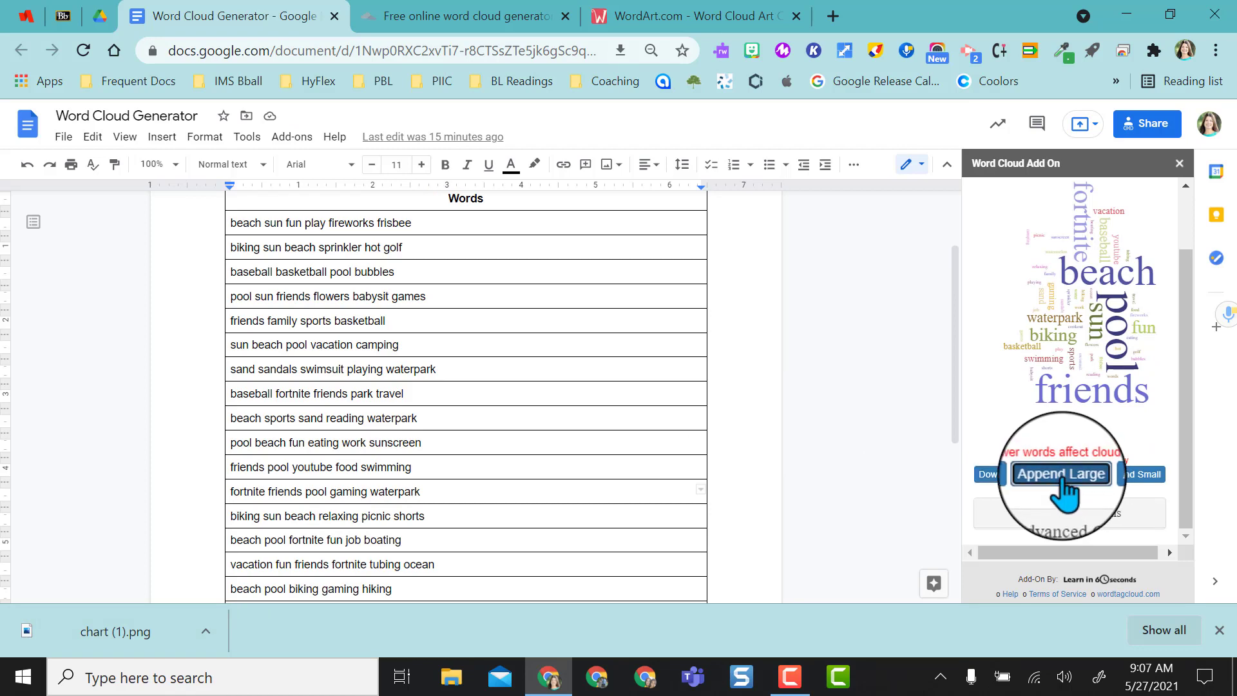
drag(955, 329, 967, 525)
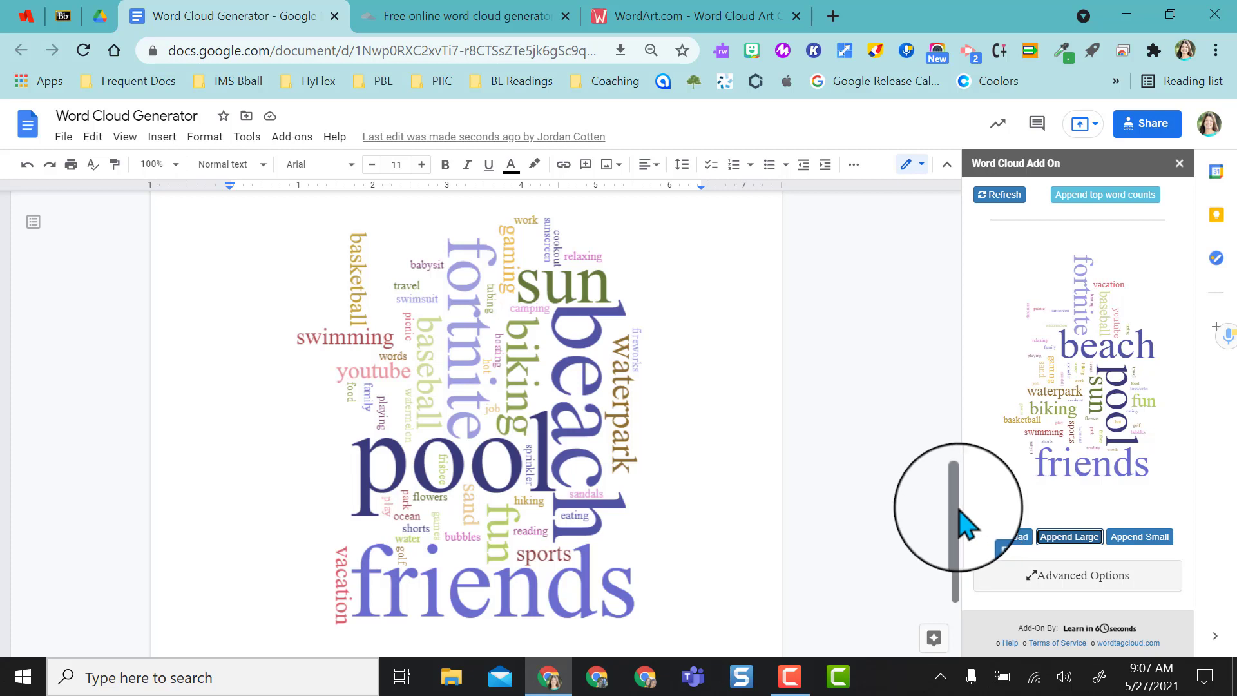
- Append a small copy of the word cloud, then drag its corner handle to enlarge it
click(1136, 538)
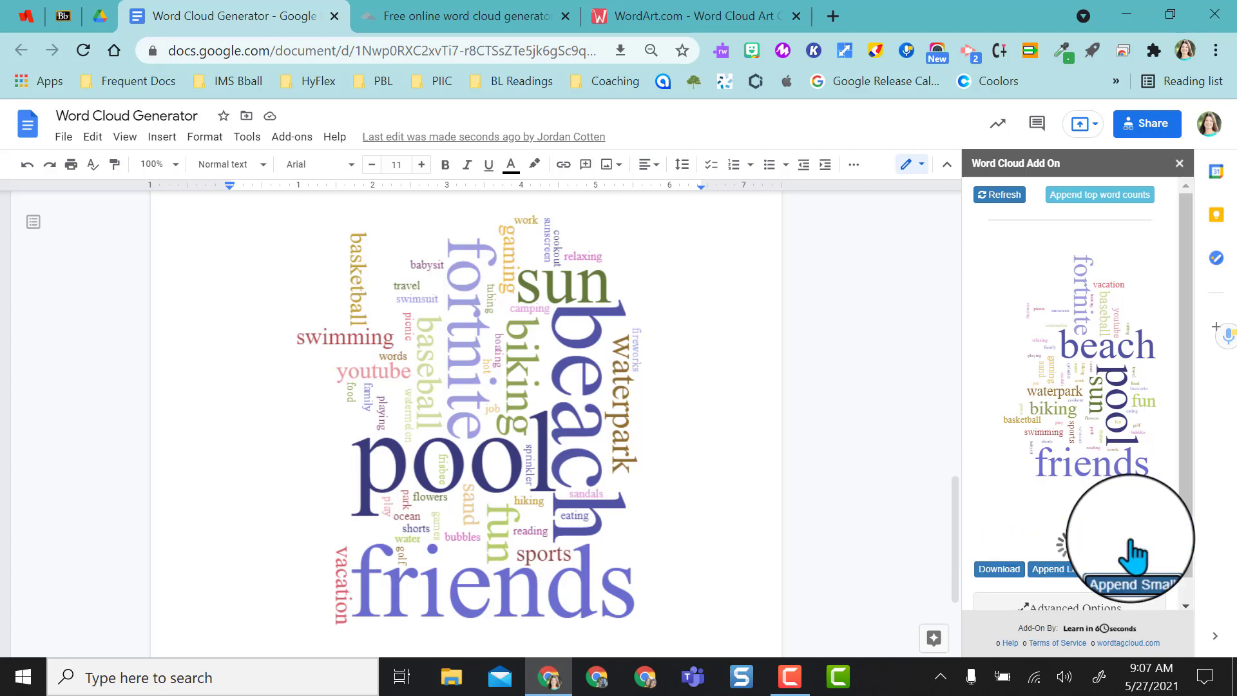
drag(954, 500, 954, 554)
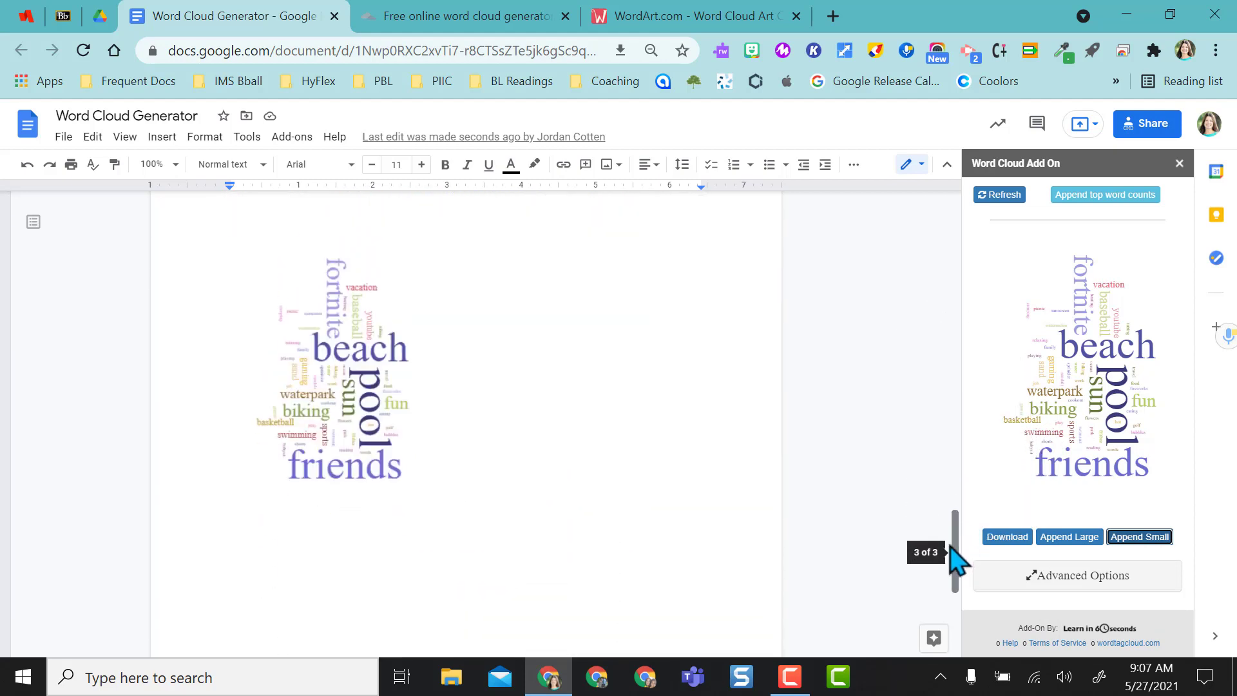
click(371, 373)
drag(432, 537, 630, 655)
scroll(766, 460, down, 3)
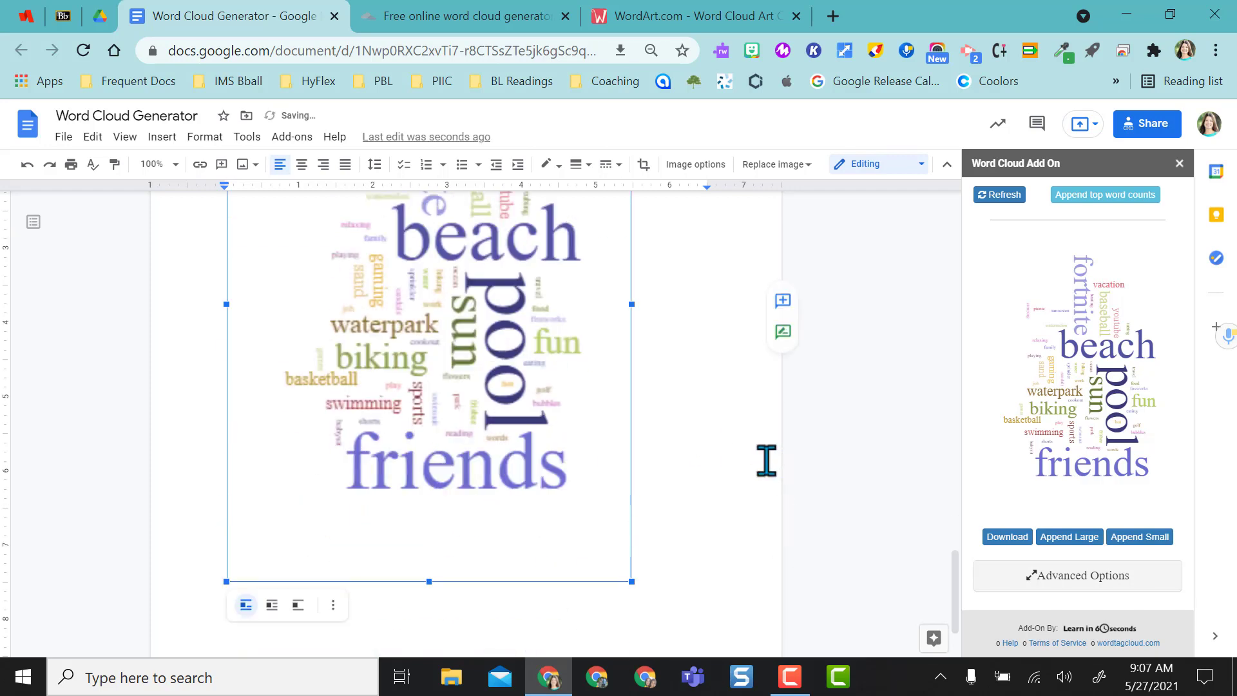
scroll(766, 460, up, 1)
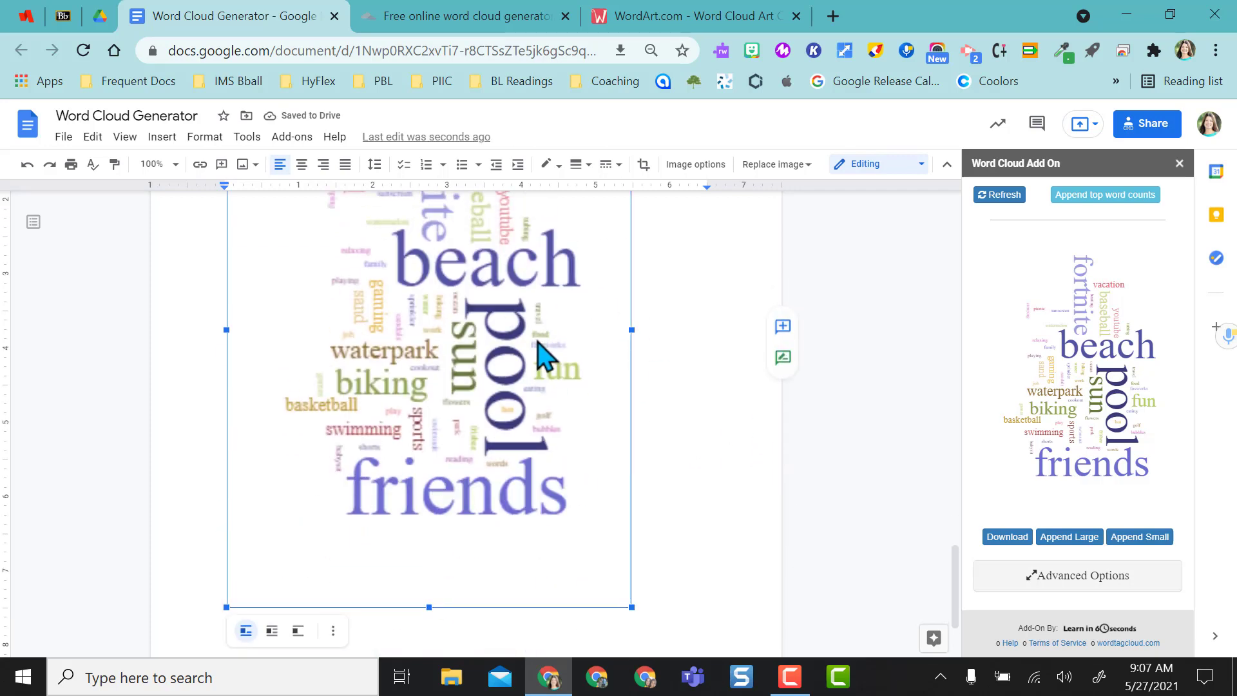
scroll(542, 354, up, 3)
scroll(802, 369, up, 5)
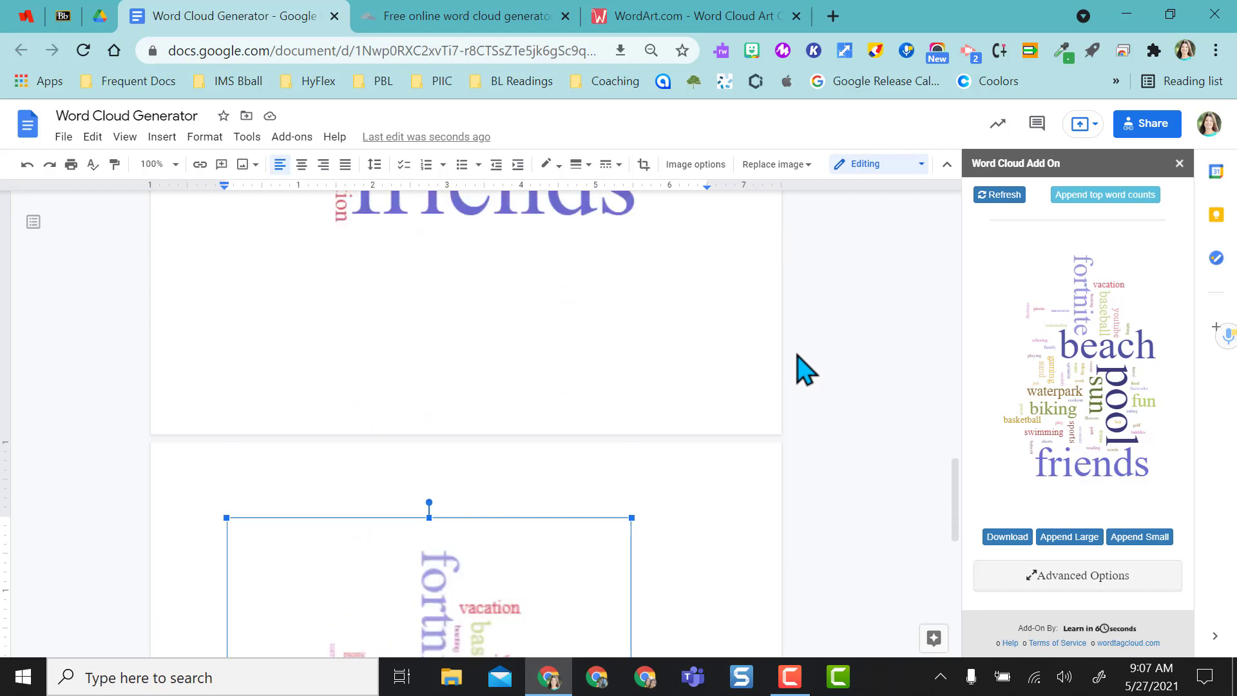
scroll(802, 369, down, 6)
scroll(803, 369, up, 3)
scroll(802, 368, down, 2)
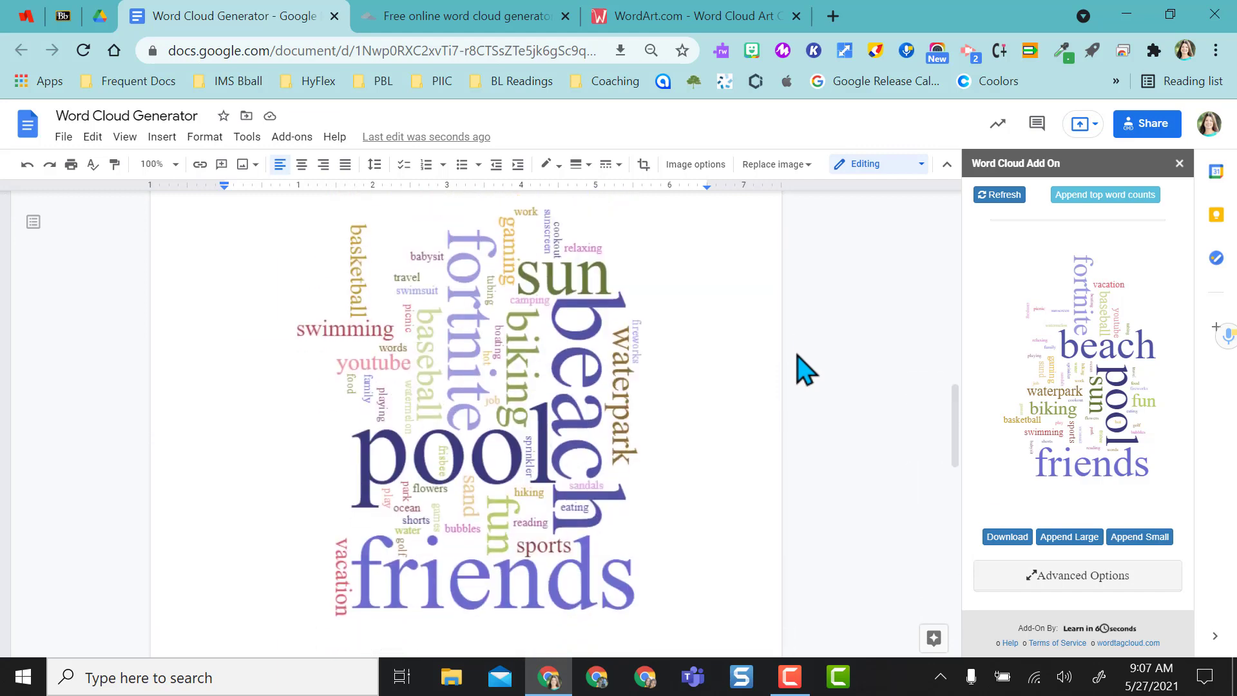
- Under Advanced Options, recolour the preview with the dark colorful palette, then the muted palette
click(1030, 582)
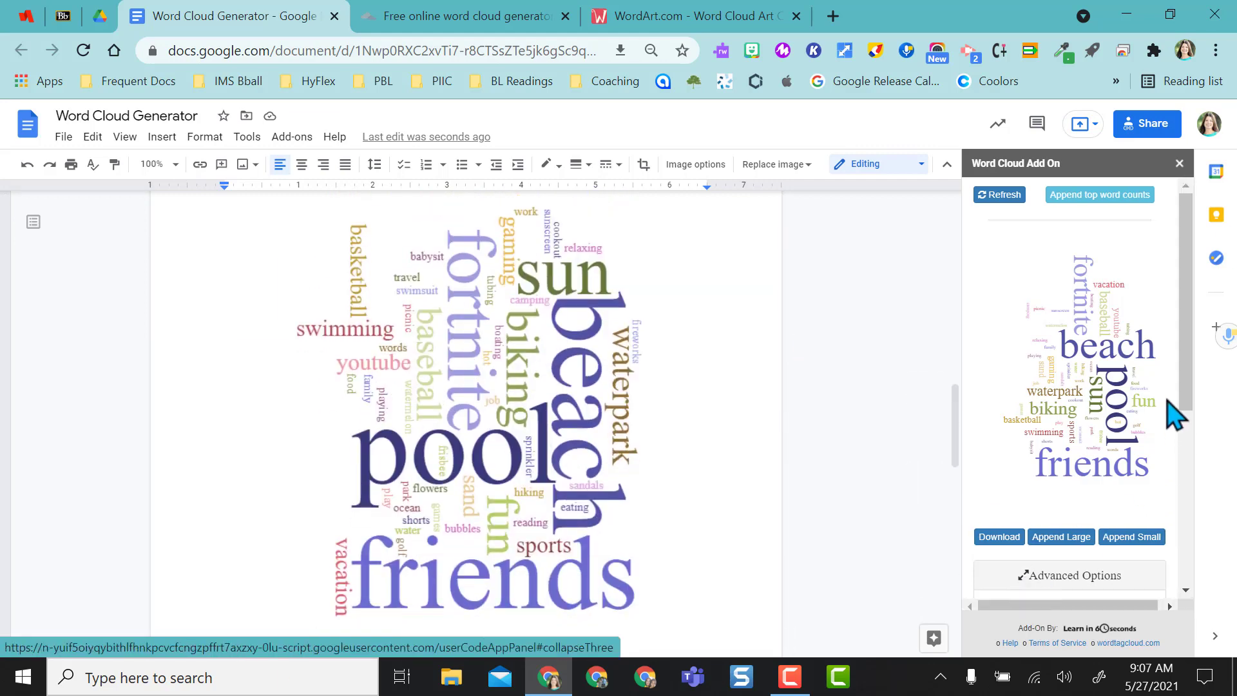
scroll(1180, 361, down, 5)
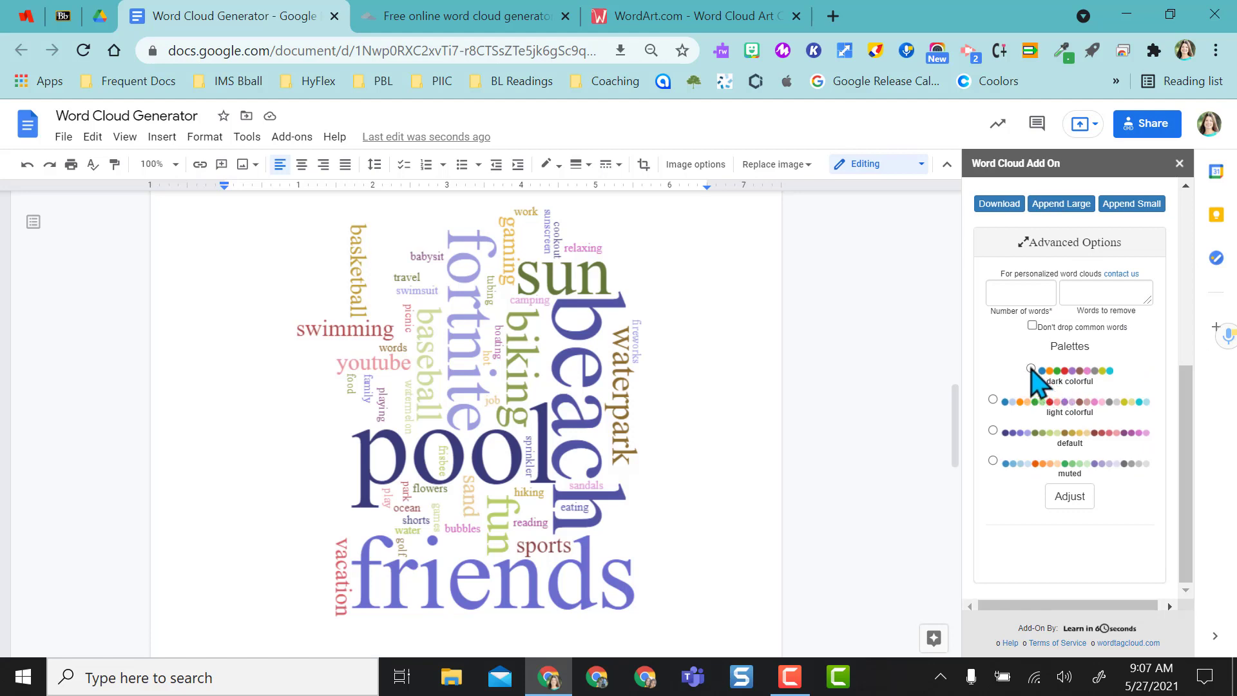
click(1070, 496)
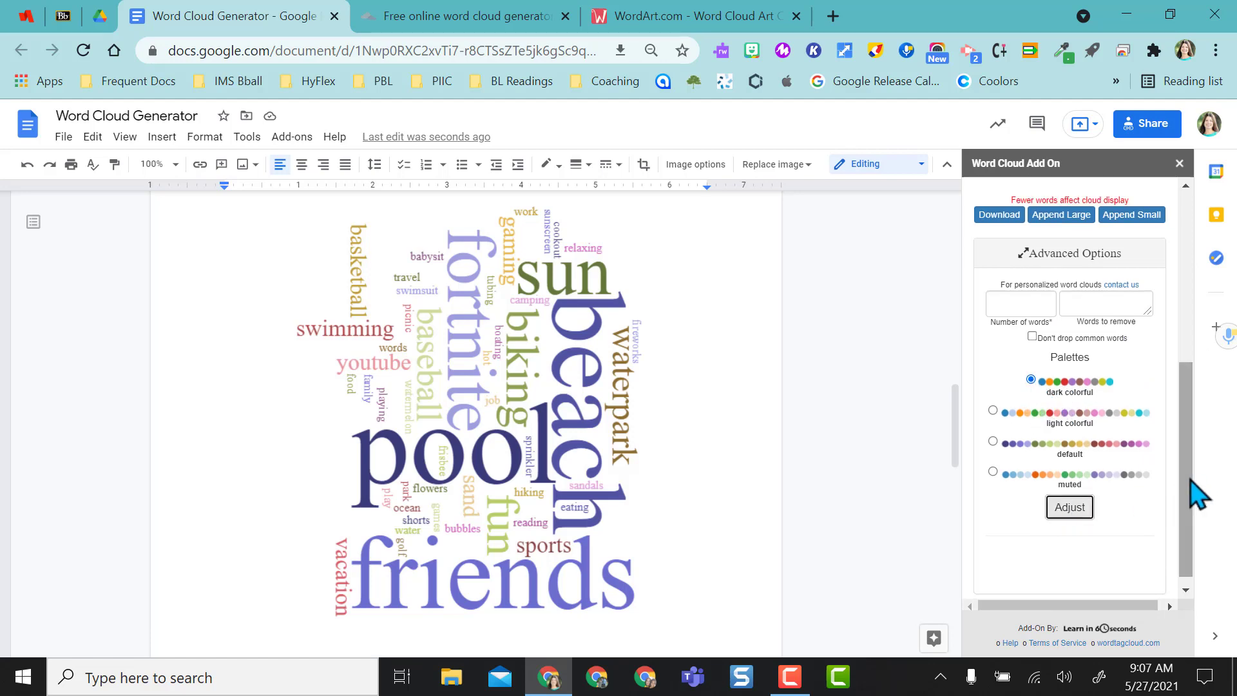
drag(1187, 492, 1186, 317)
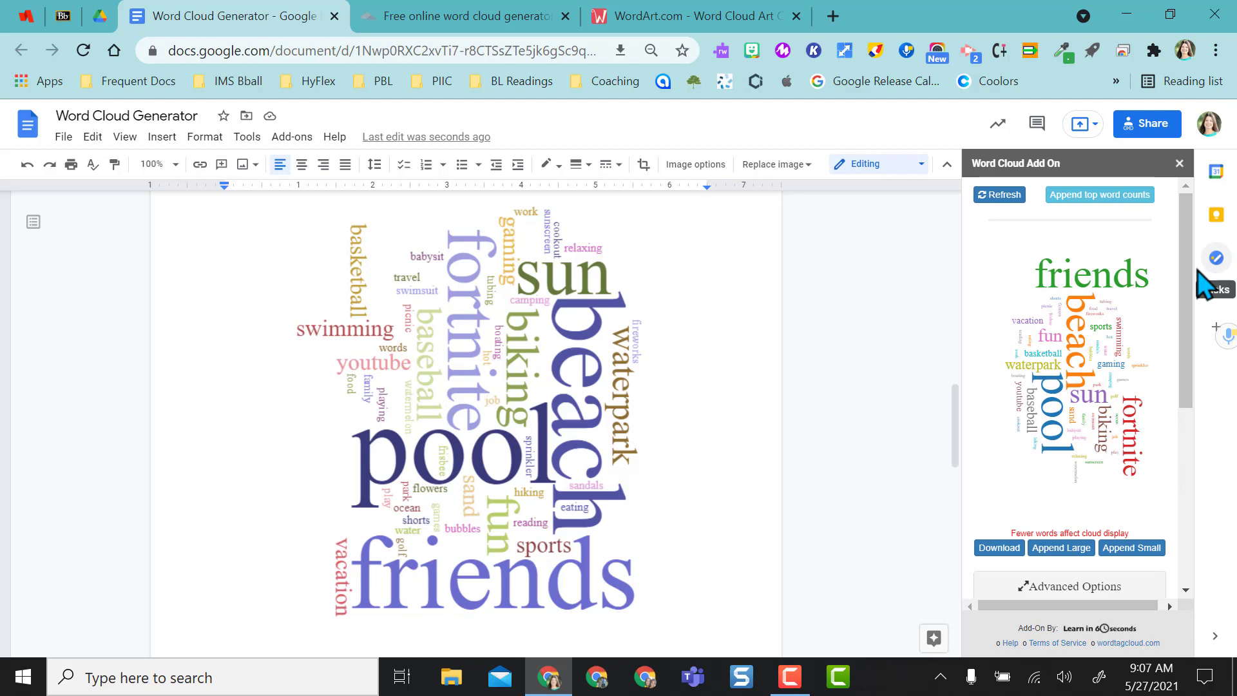
scroll(1187, 400, down, 5)
click(993, 461)
click(1070, 497)
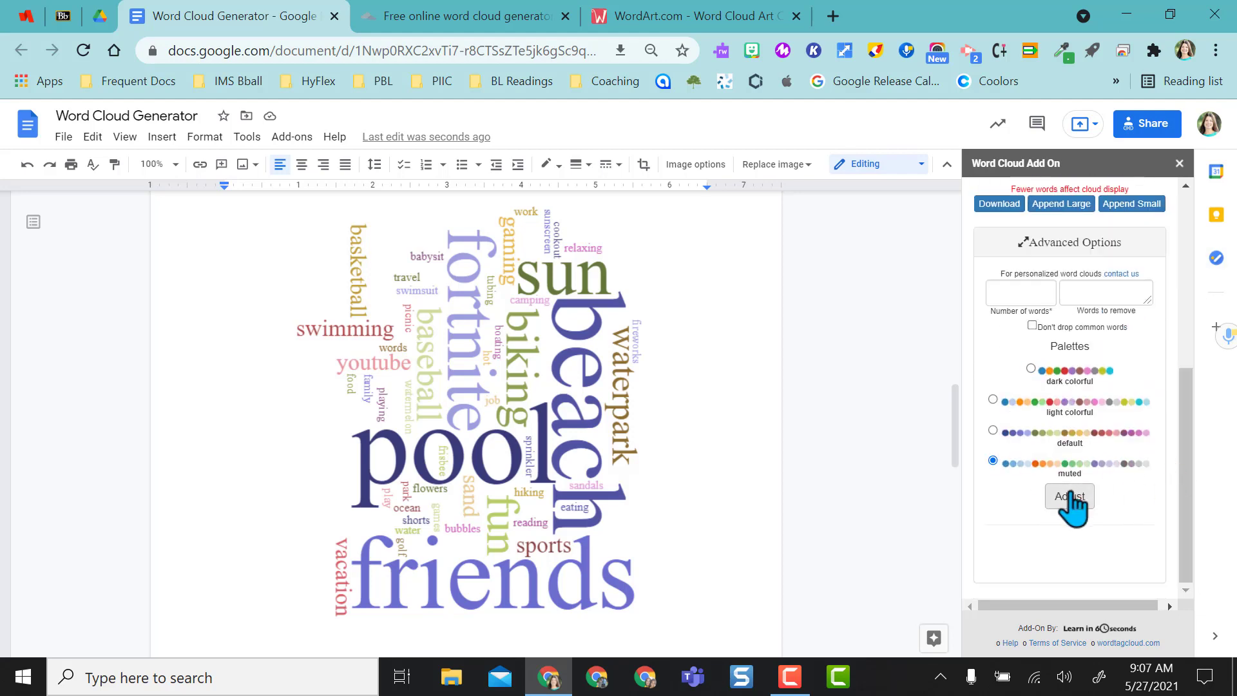
drag(1193, 488, 1194, 344)
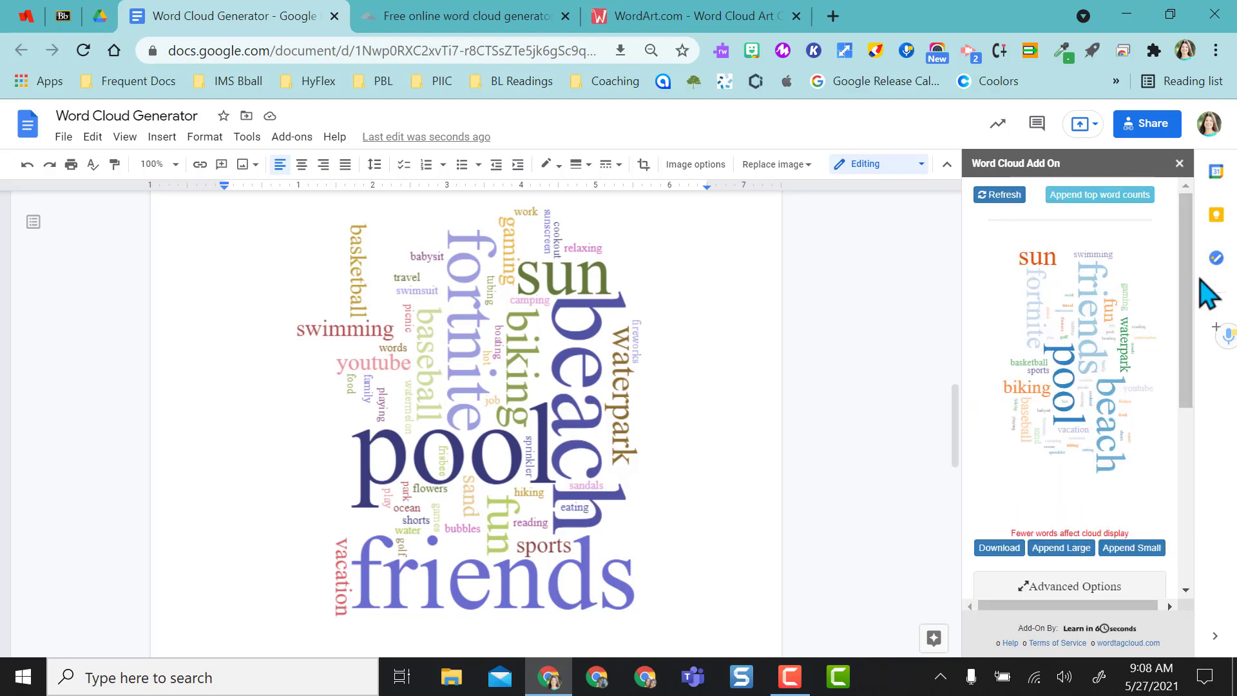
drag(1193, 288, 1211, 441)
- Start a list of words to exclude, then close the Word Cloud add-on panel
scroll(1091, 351, down, 1)
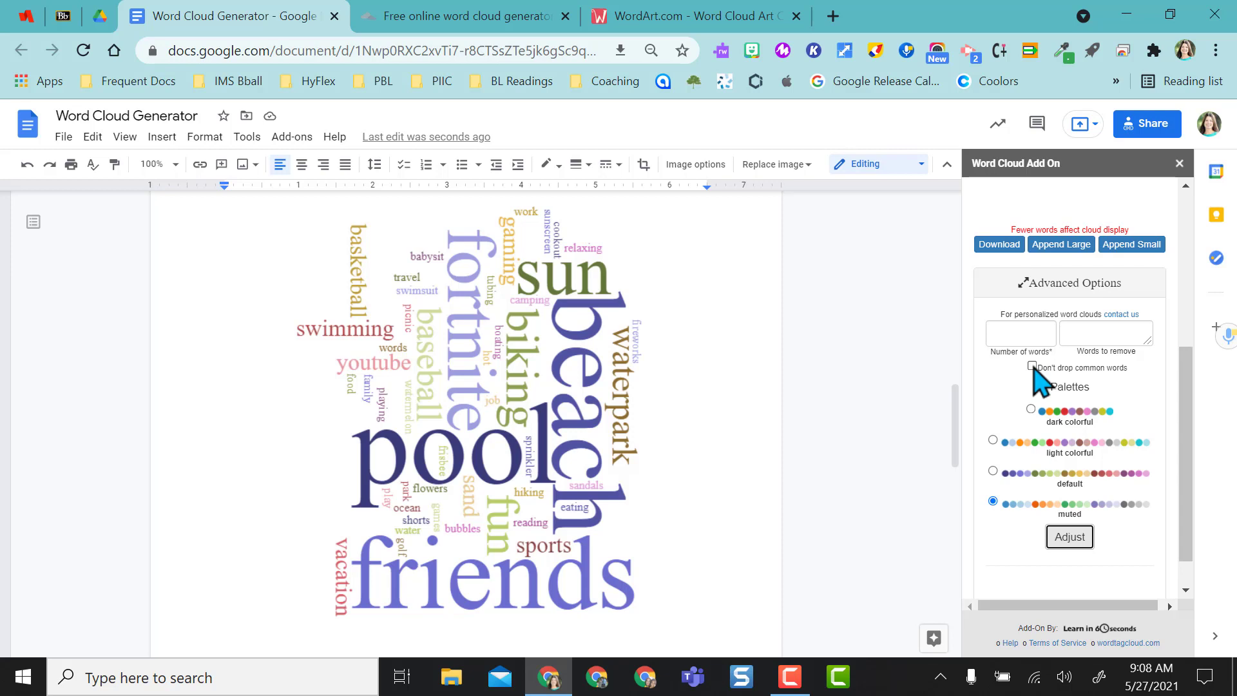
click(1093, 333)
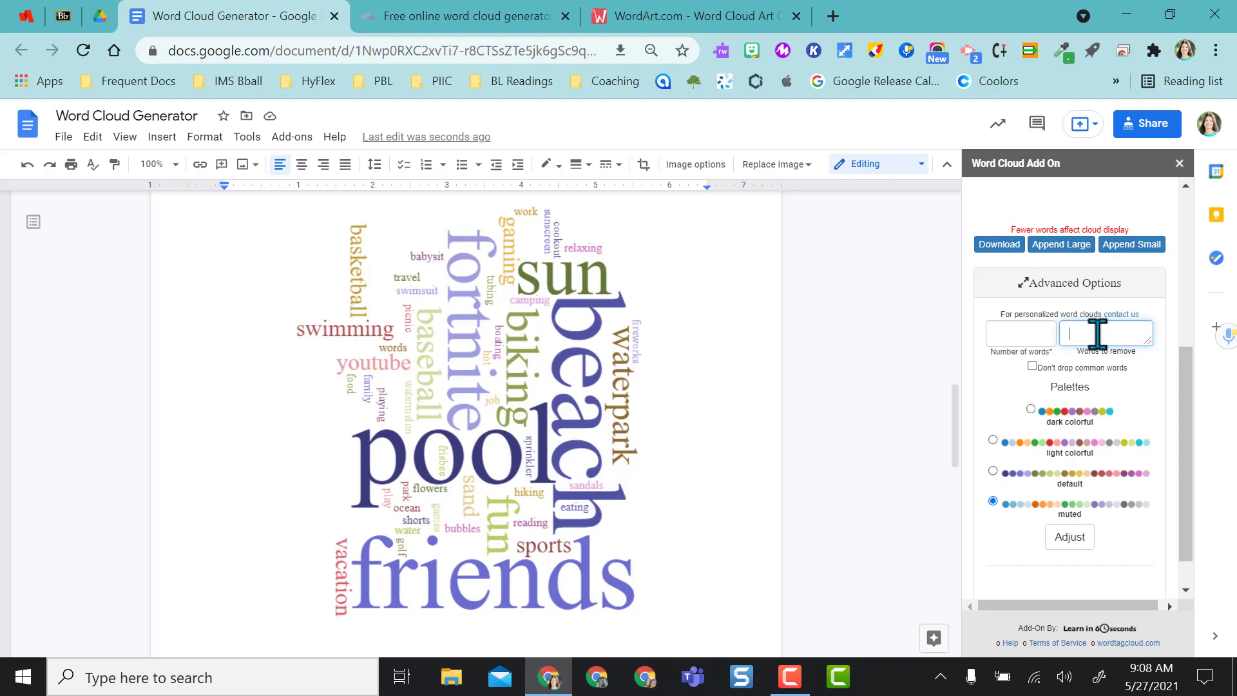
scroll(1095, 334, up, 5)
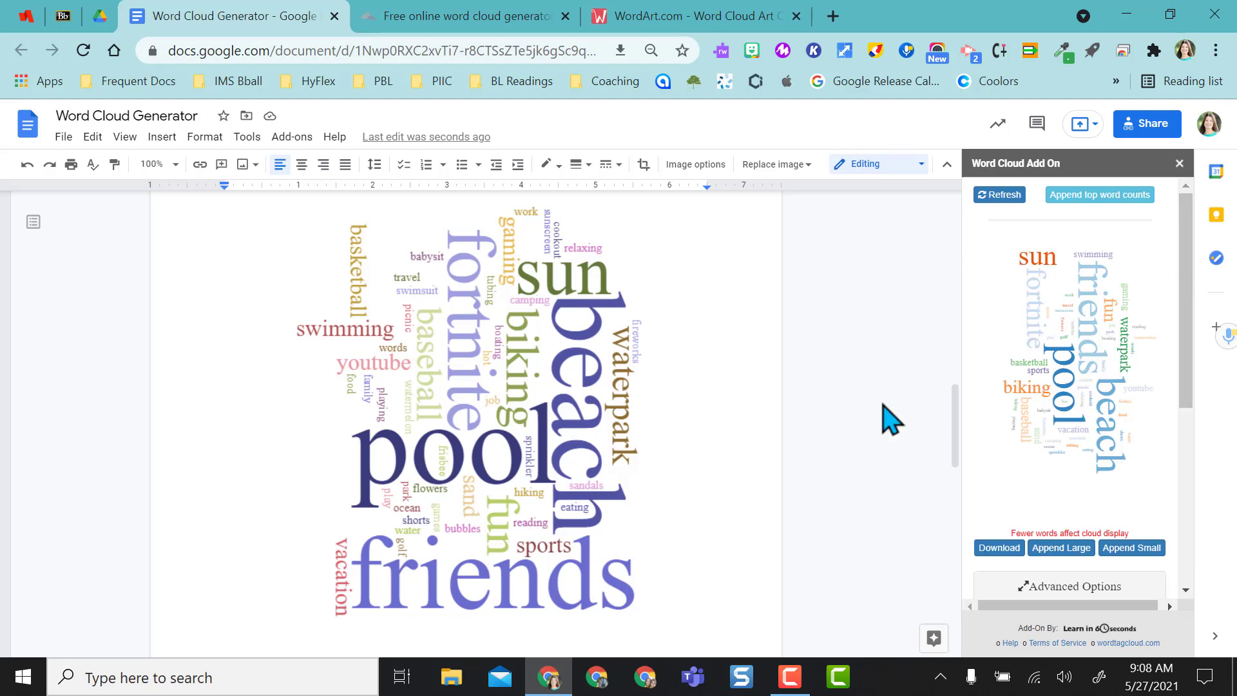
click(1180, 163)
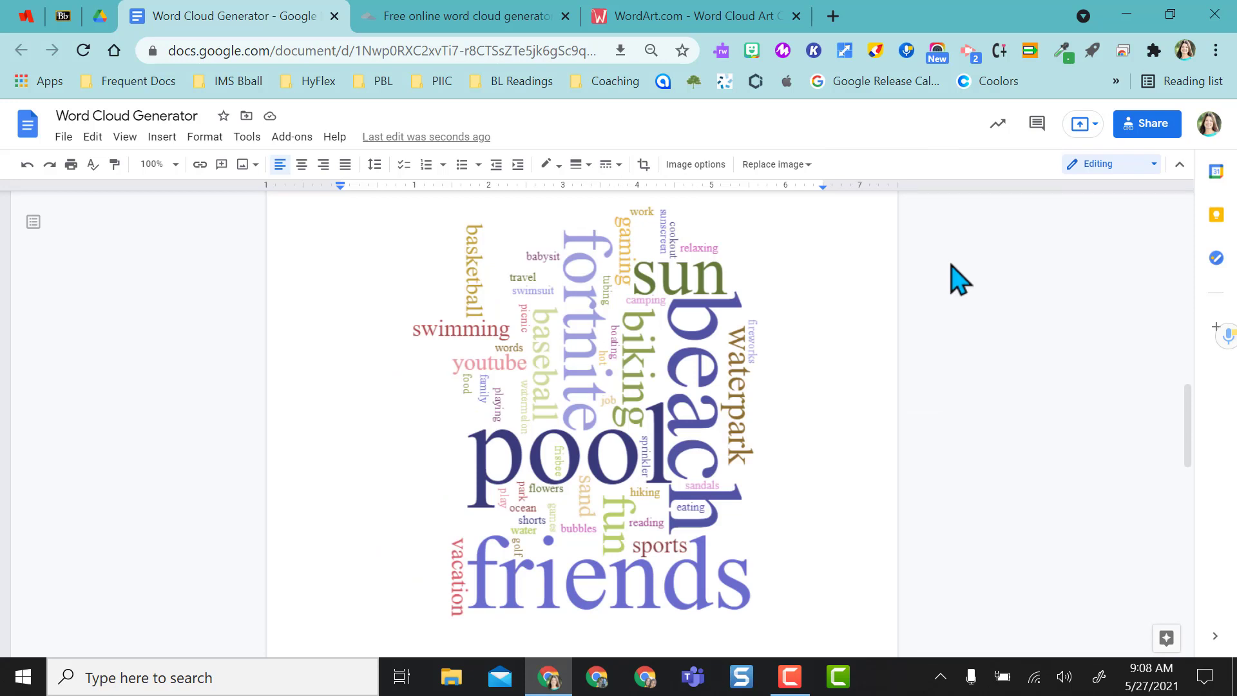
scroll(647, 352, up, 10)
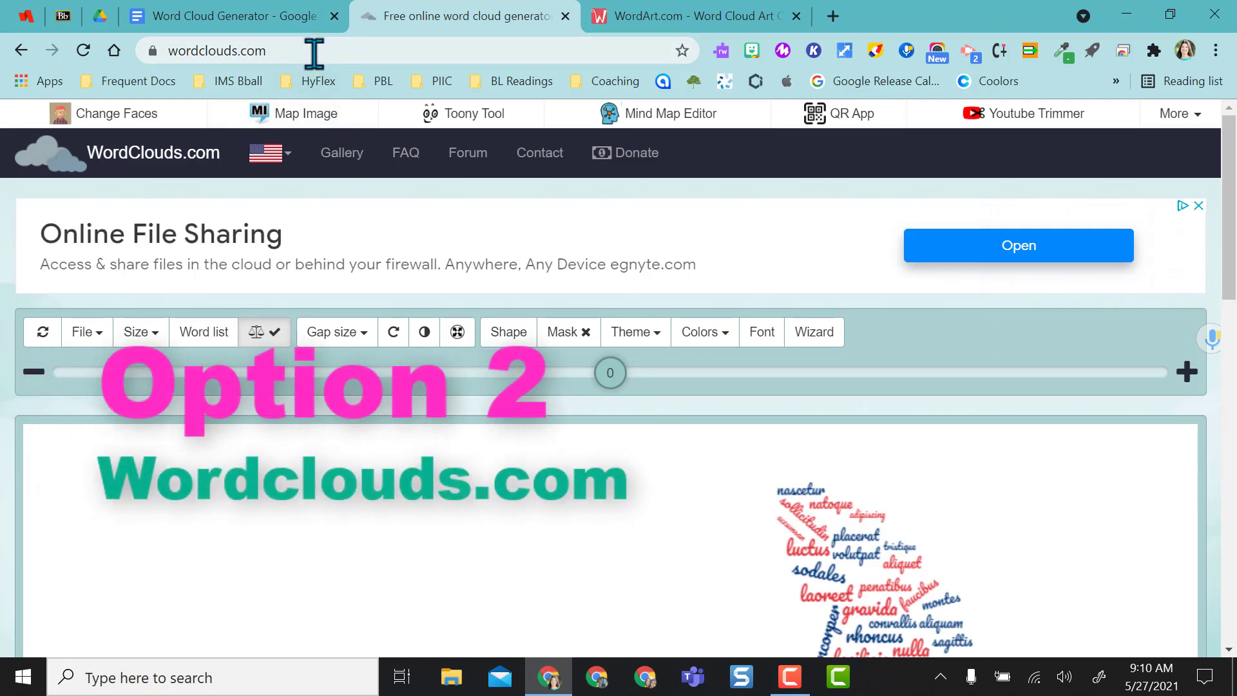
- Change the WordClouds.com cloud shape to a circle
scroll(396, 229, down, 2)
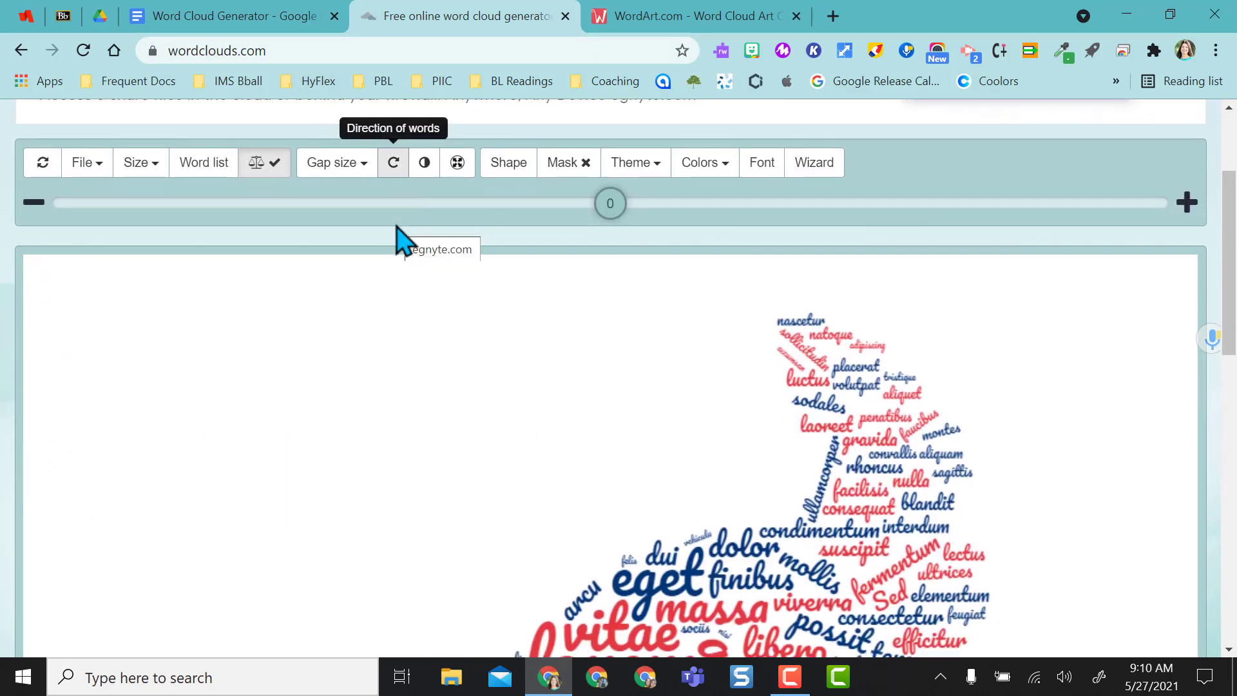
scroll(451, 193, up, 2)
click(510, 297)
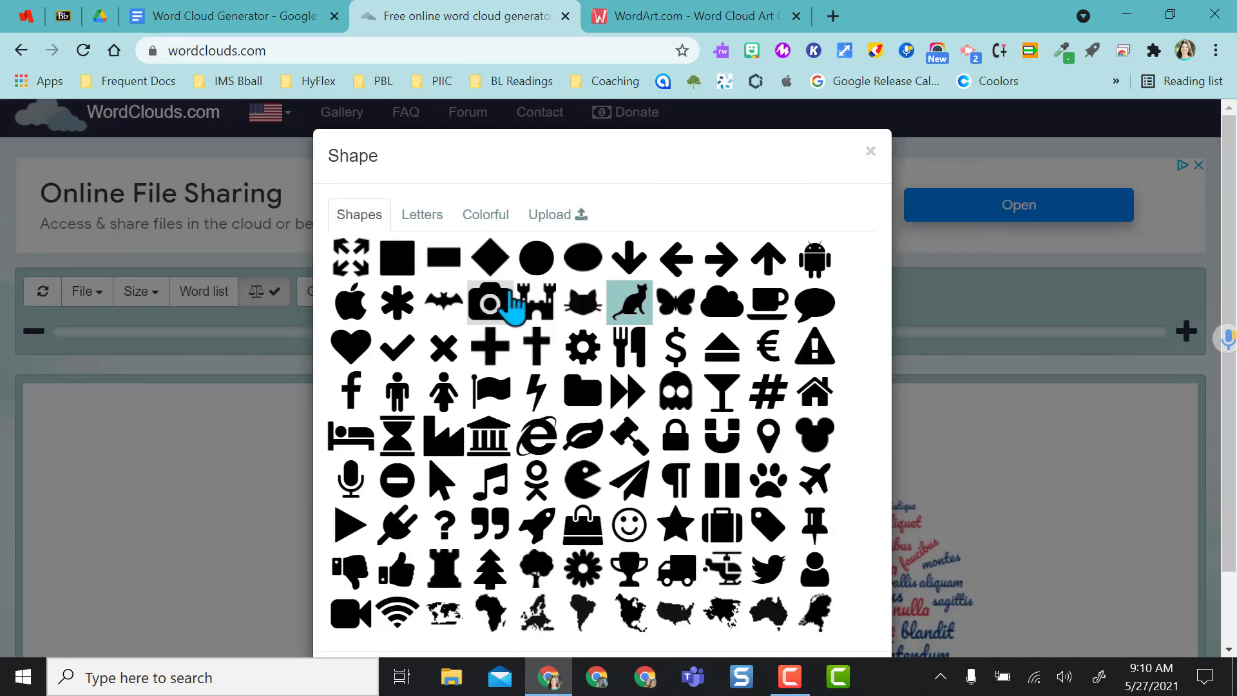
click(537, 258)
- Show the Letters tab of the cloud shape picker
drag(1225, 314, 1218, 227)
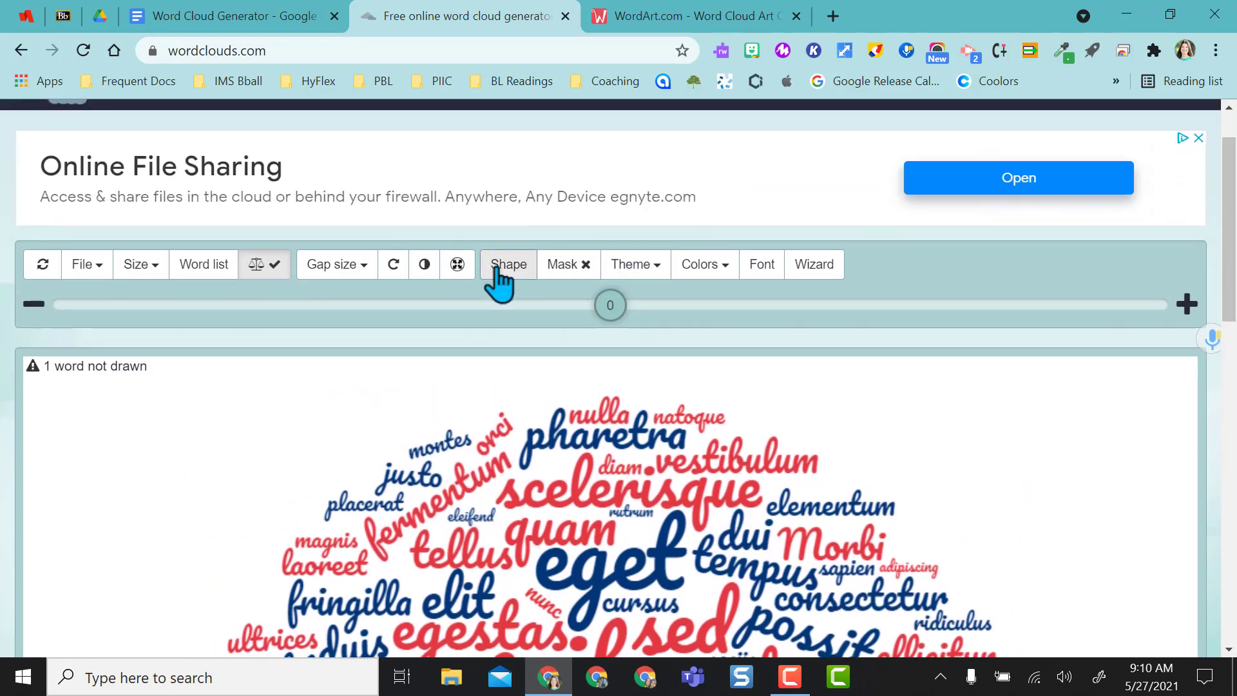
click(502, 266)
click(438, 219)
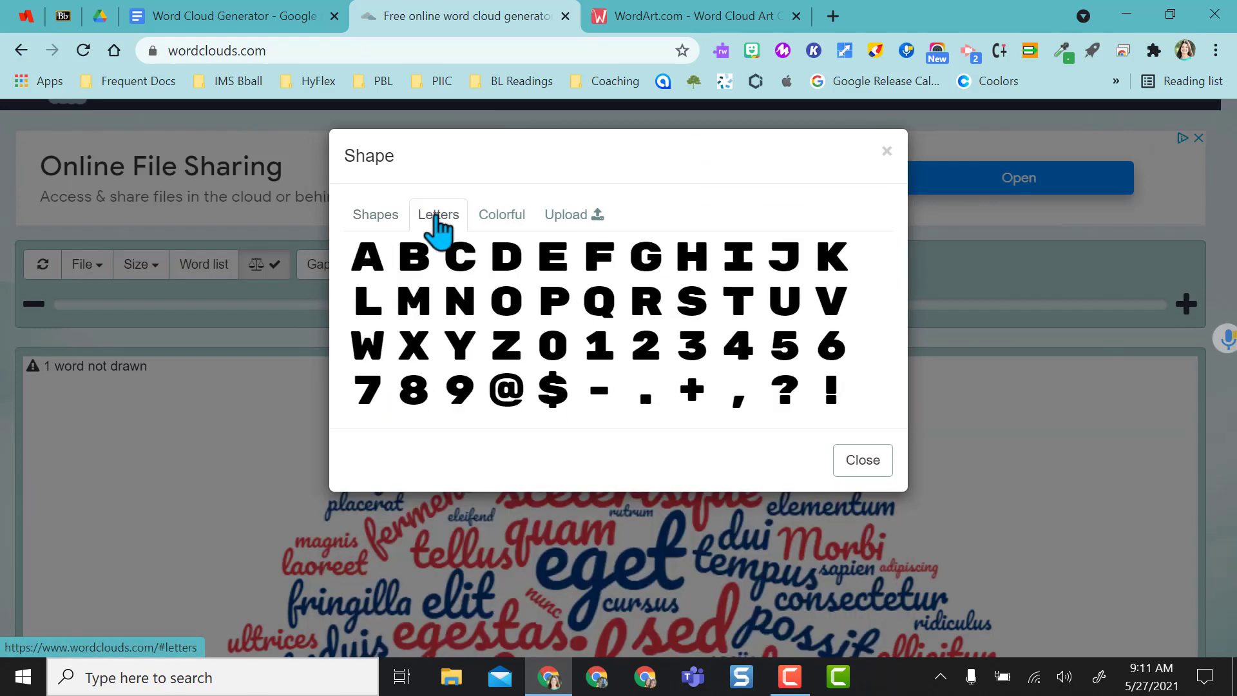
- Shape the cloud as the letter F with Mask turned on
click(600, 258)
scroll(1233, 271, down, 2)
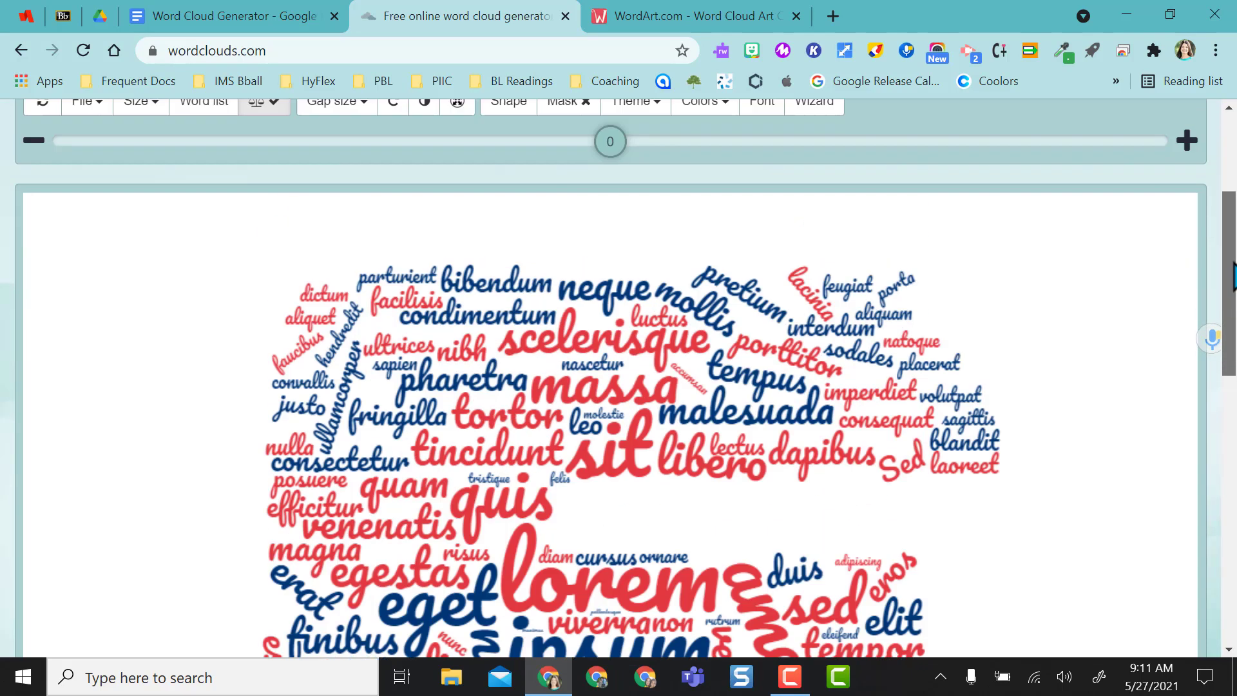
scroll(1232, 274, up, 1)
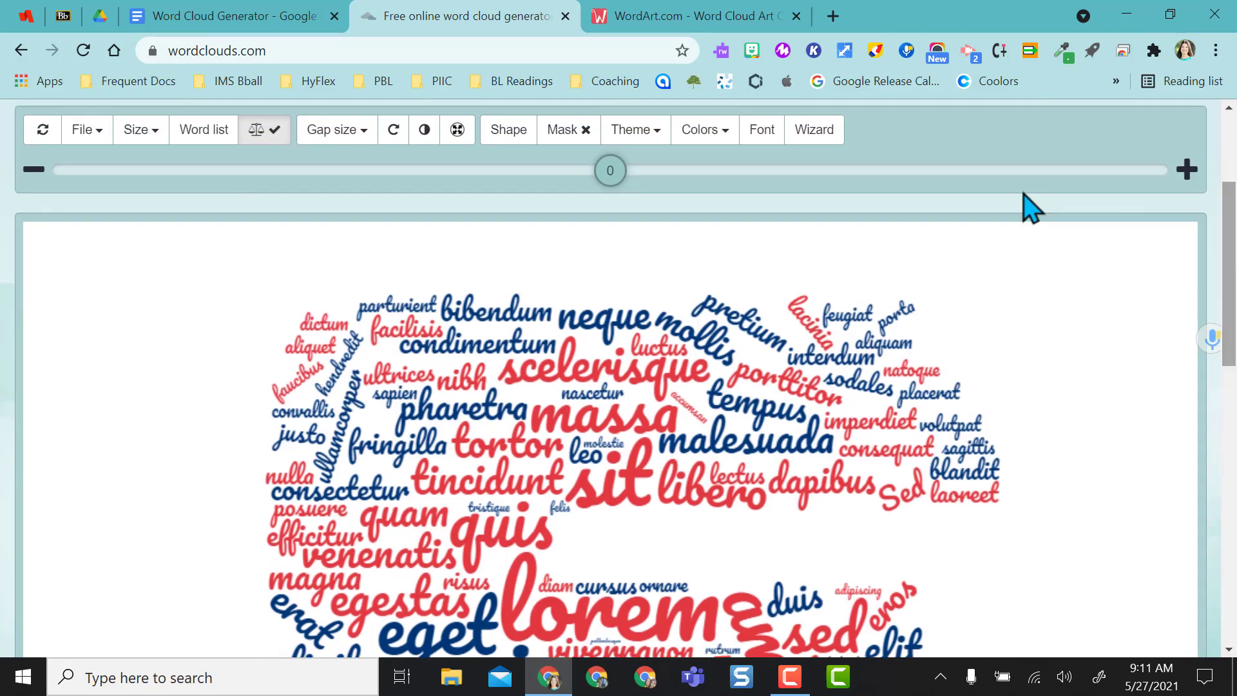
click(585, 131)
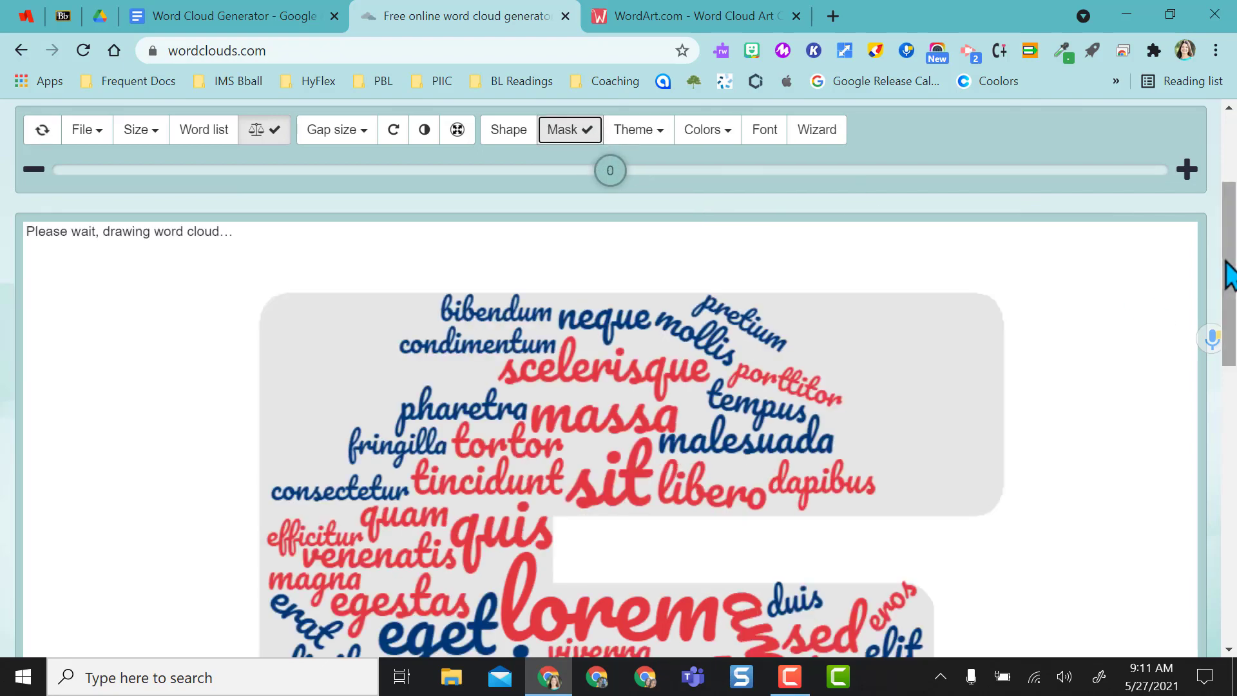
- Reshape the cloud as the rainbow flag from the Colorful shapes
scroll(1229, 271, down, 4)
scroll(1229, 270, down, 6)
scroll(525, 249, up, 10)
click(513, 238)
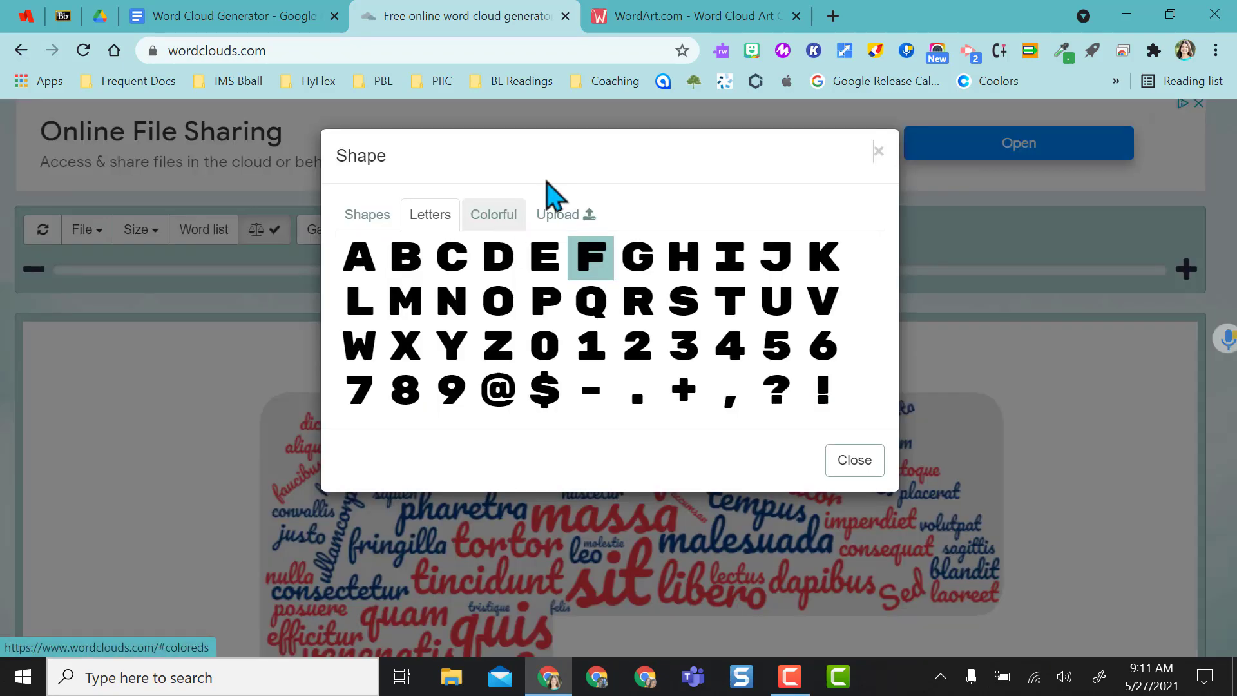
click(501, 222)
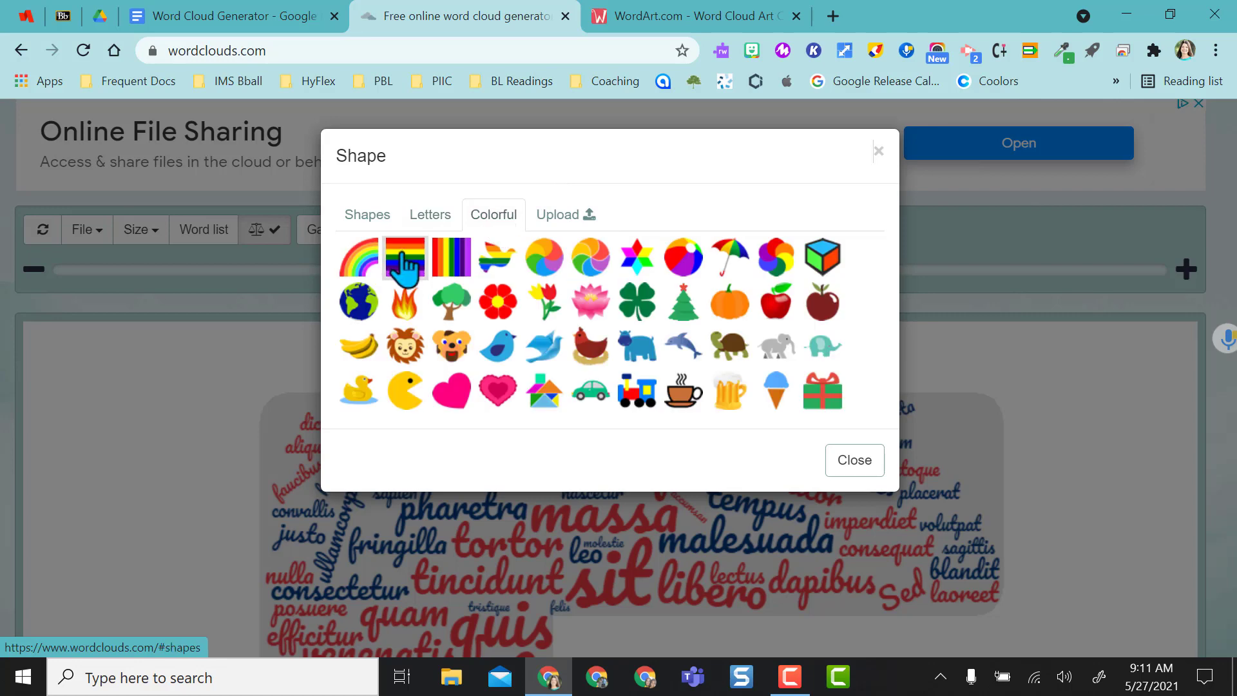
click(730, 419)
- Look at the Upload option for custom shapes, then close the shape picker
scroll(563, 278, up, 1)
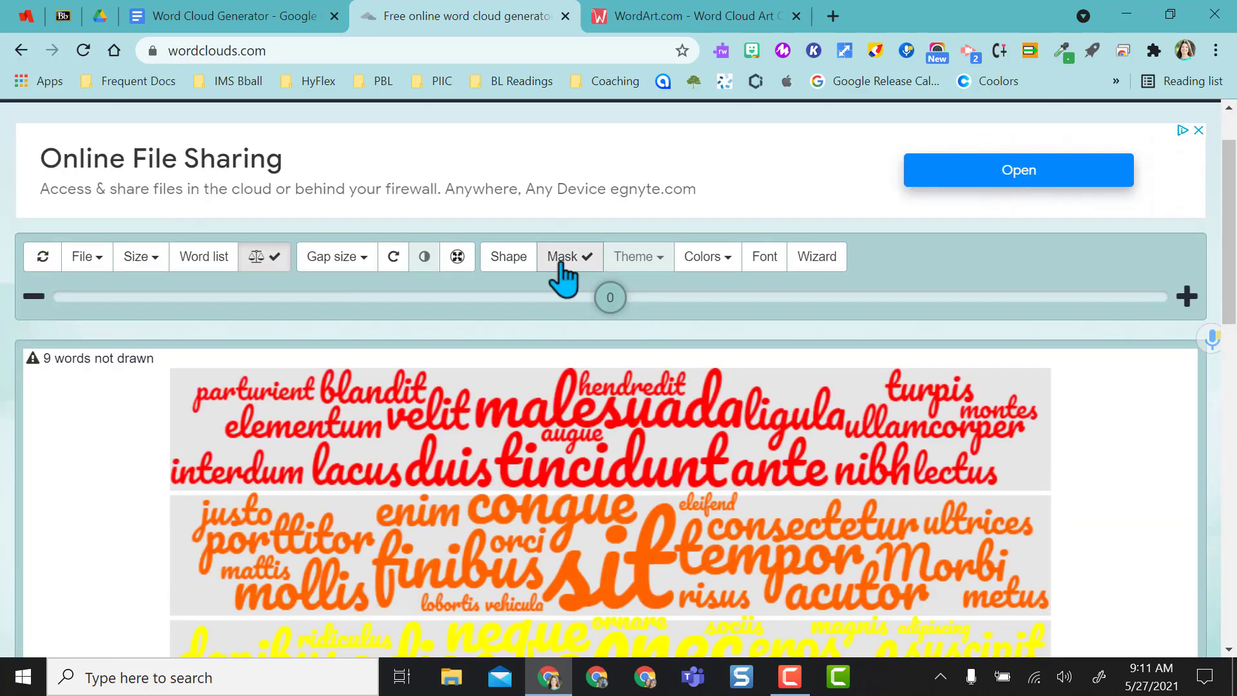
click(508, 256)
click(562, 217)
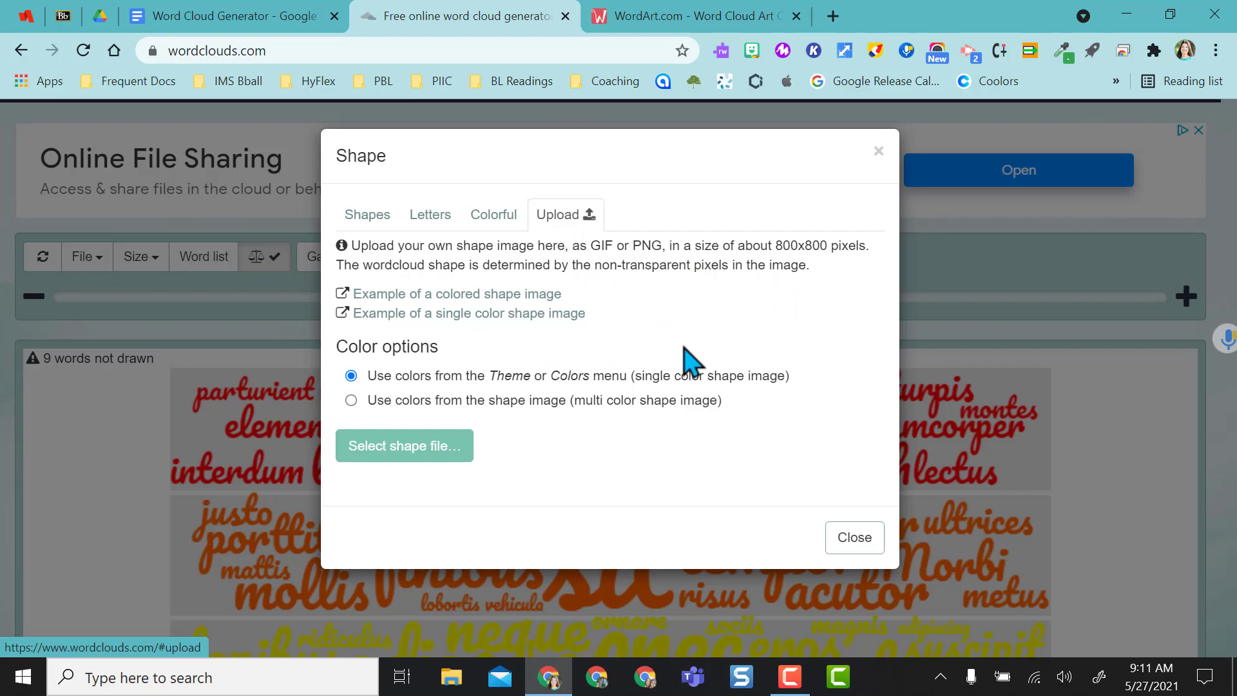
click(851, 536)
- Select the summer-word rows of the Docs Words table and return to WordClouds.com
click(264, 17)
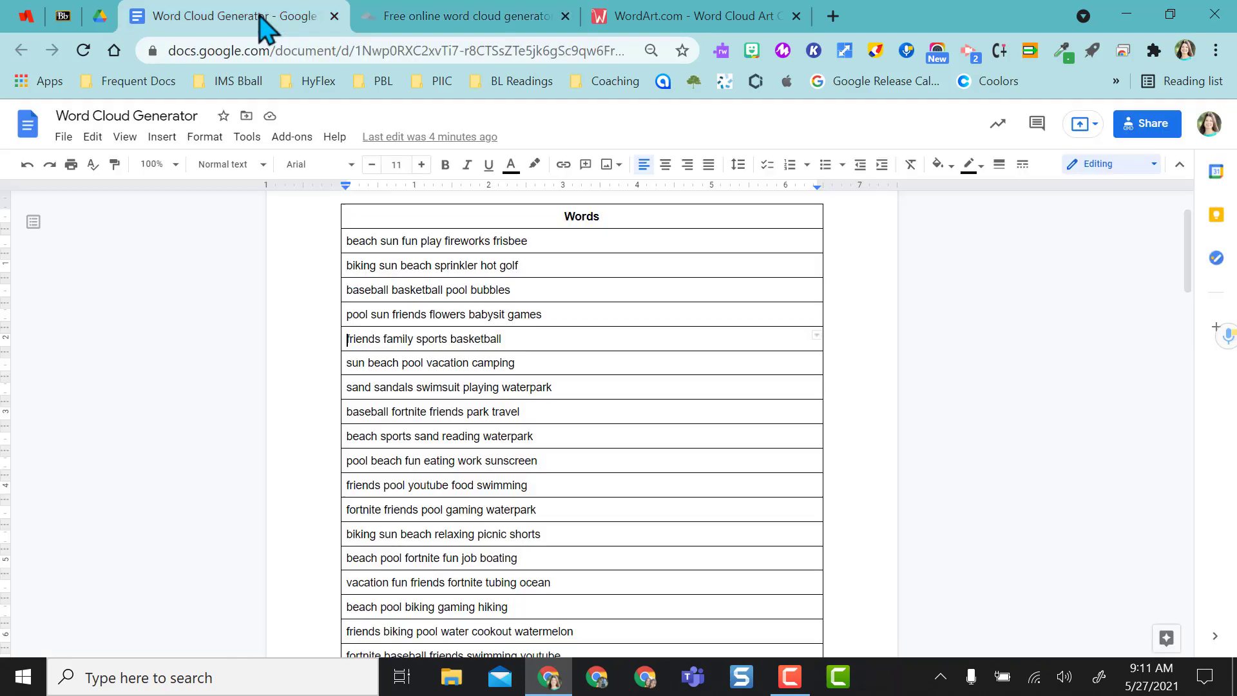
drag(347, 241, 567, 588)
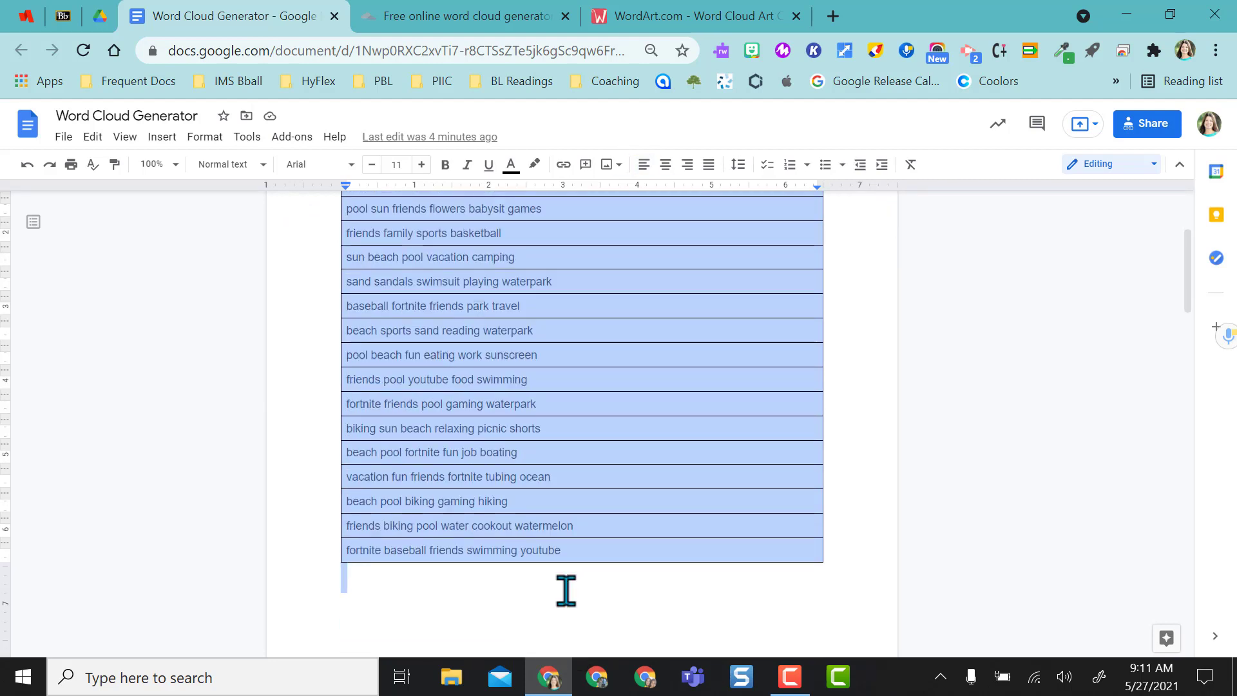
click(473, 19)
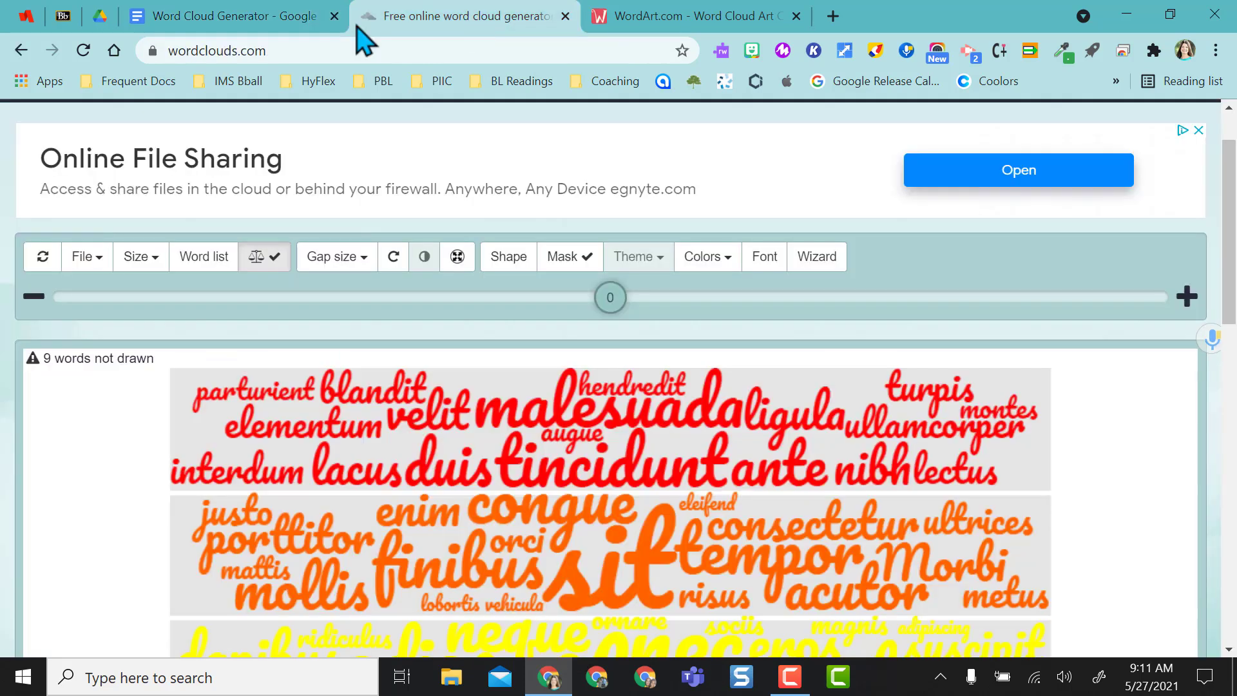
- Paste the summer word list into File > Paste/Type text and apply it to the cloud
click(95, 260)
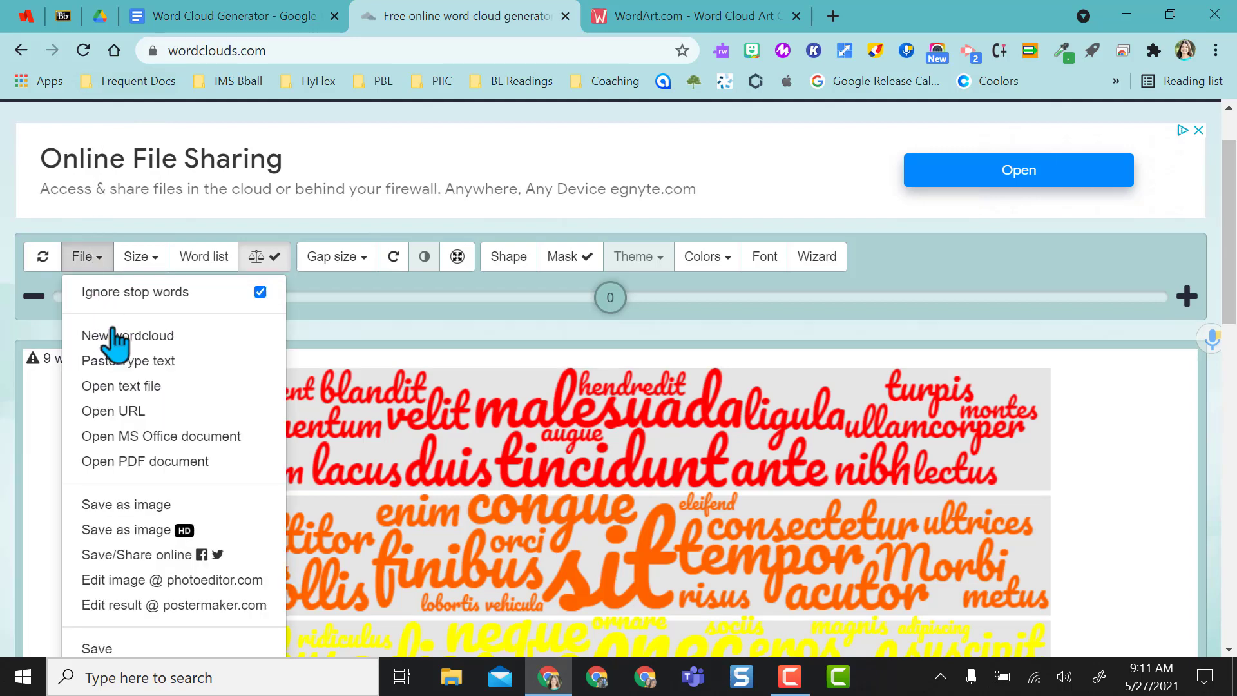
click(148, 363)
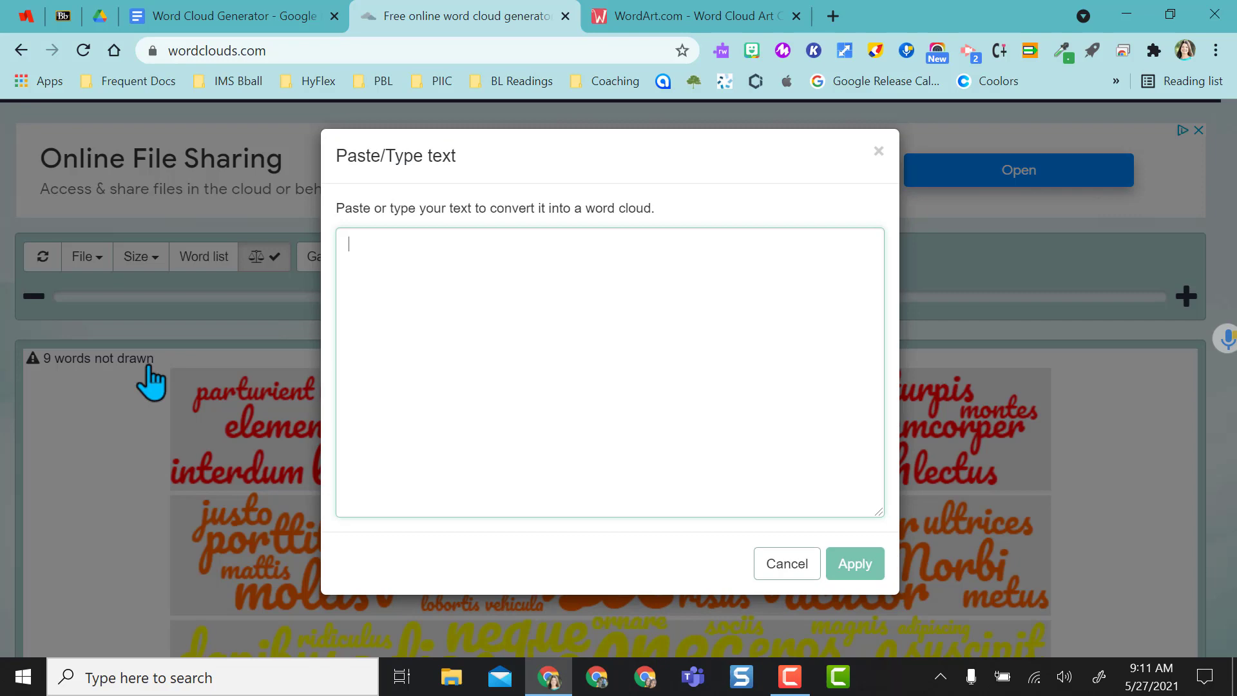
key(ctrl+v)
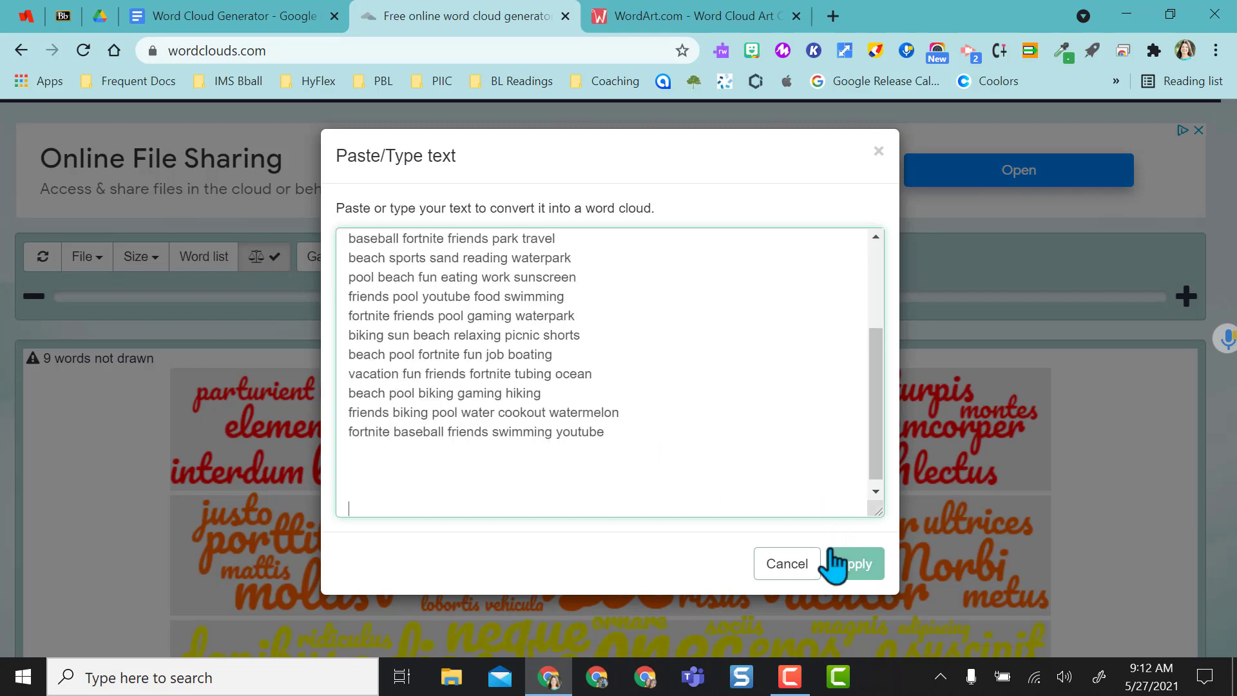
click(857, 565)
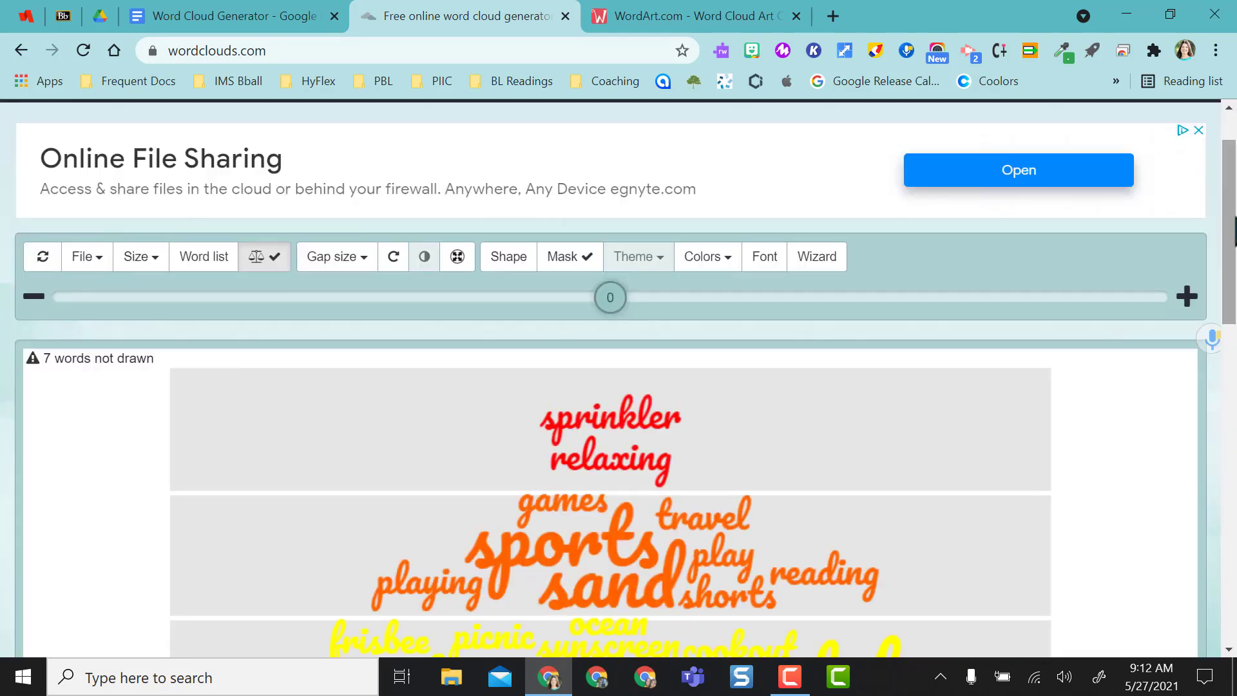
drag(1231, 232, 1232, 380)
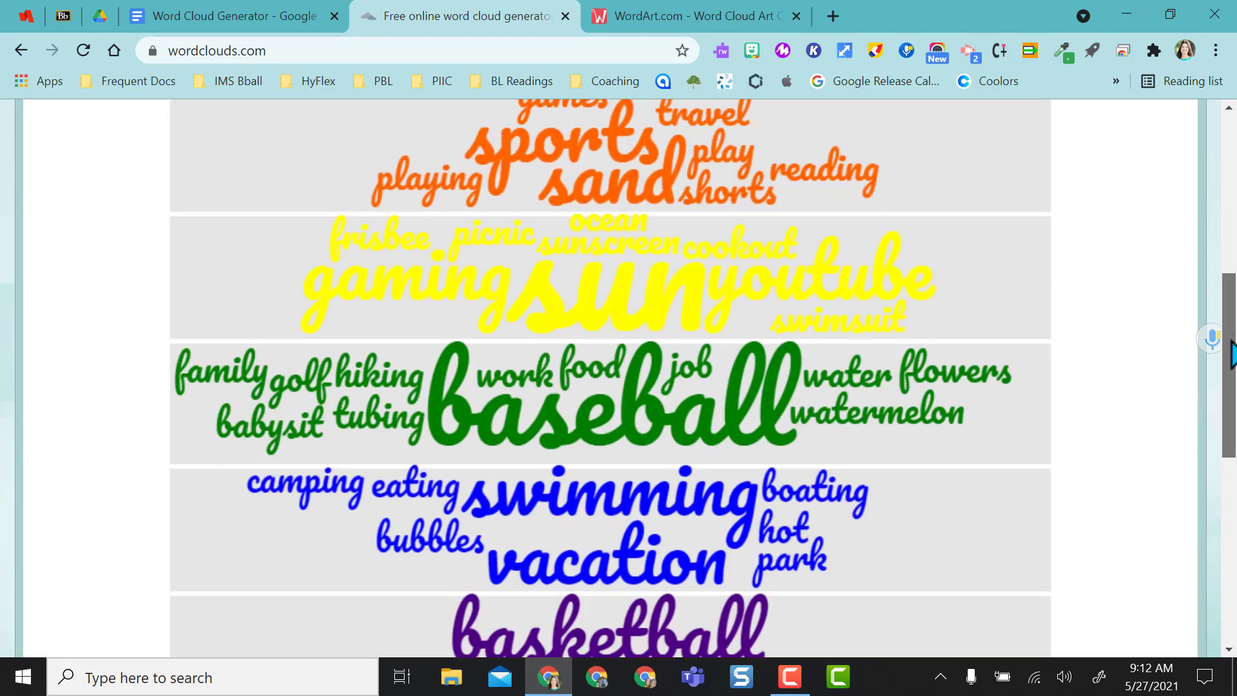
scroll(914, 261, up, 4)
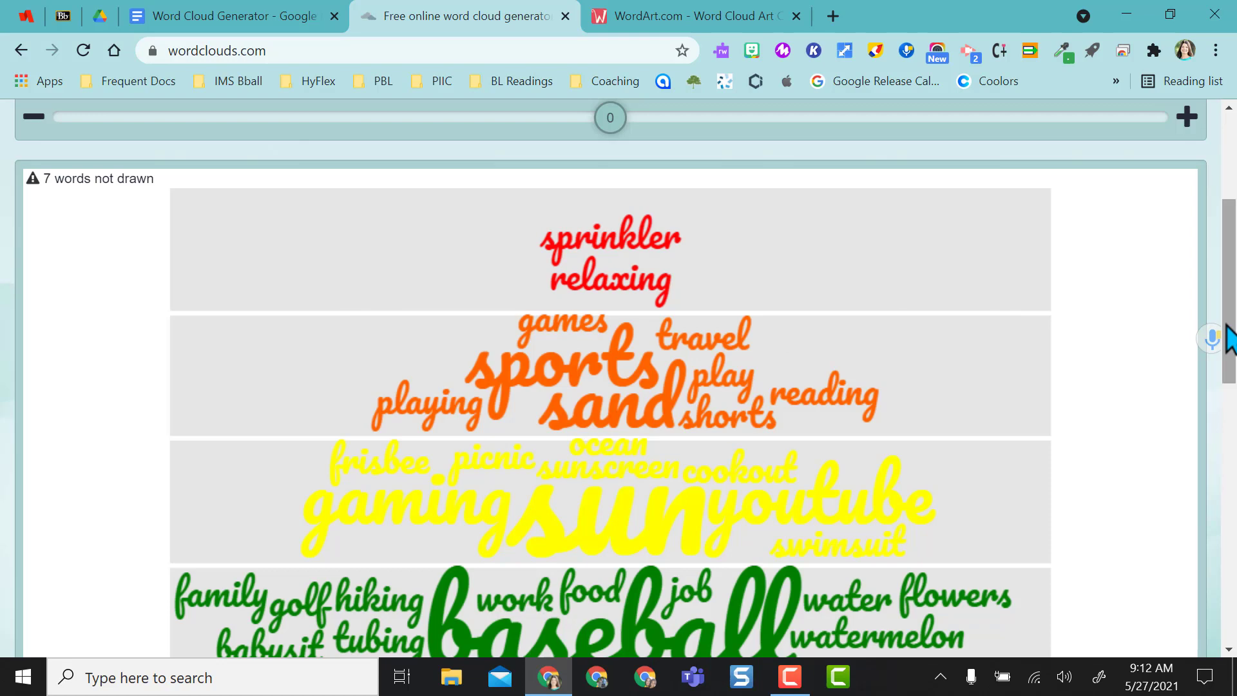
scroll(860, 358, up, 3)
click(509, 287)
- Shape the cloud as the letter J and apply the dark orange, blue and yellow theme
click(426, 219)
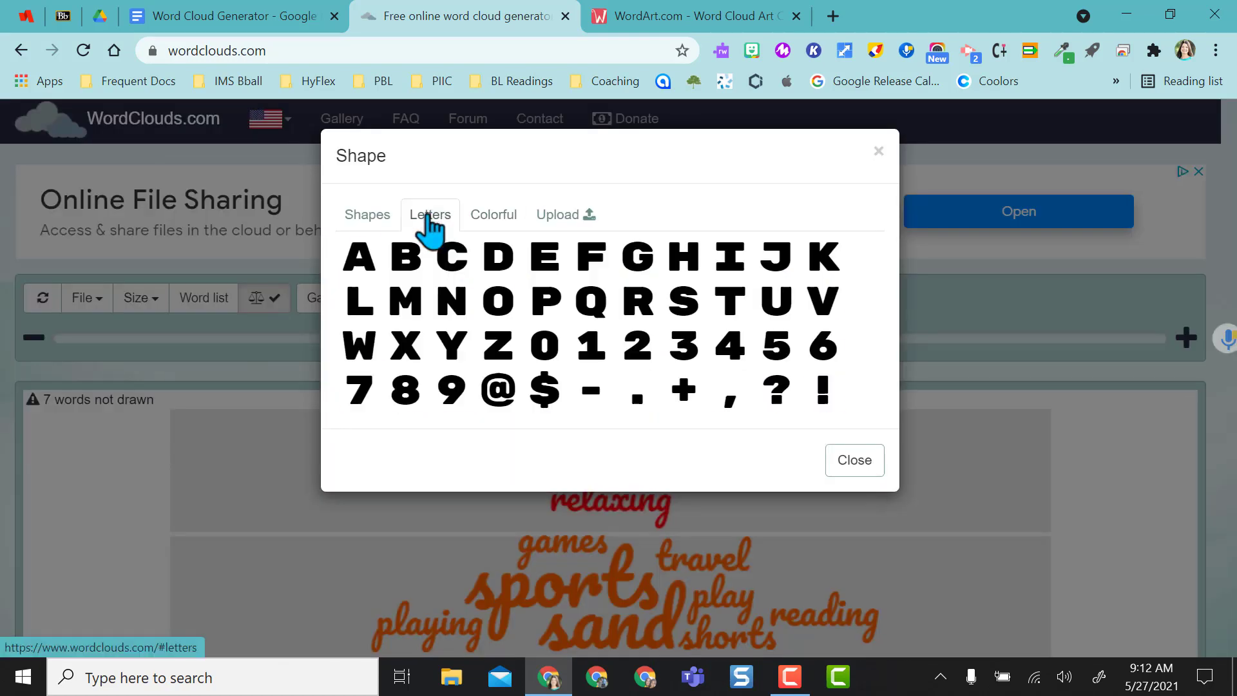
click(778, 270)
mouse_move(1231, 219)
mouse_down()
mouse_move(1232, 445)
mouse_move(1232, 240)
mouse_up()
click(654, 198)
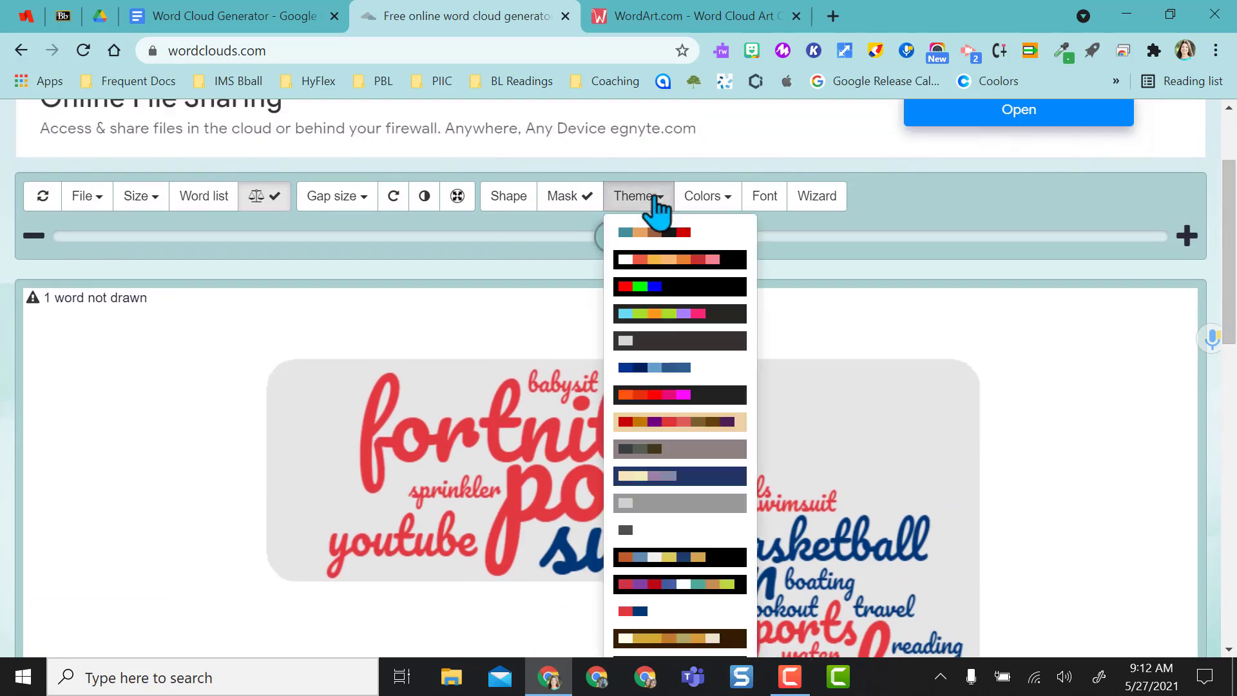
click(660, 556)
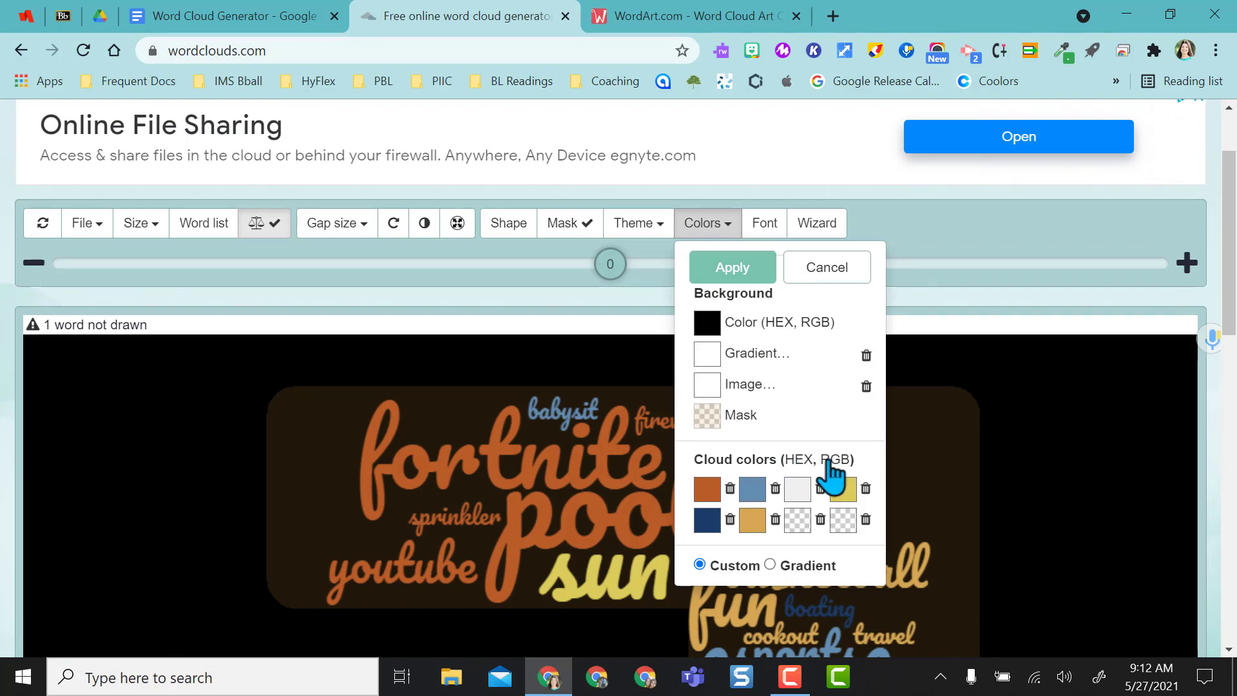
click(832, 268)
- Change the cloud font from Pacifico to Pompiere
click(766, 224)
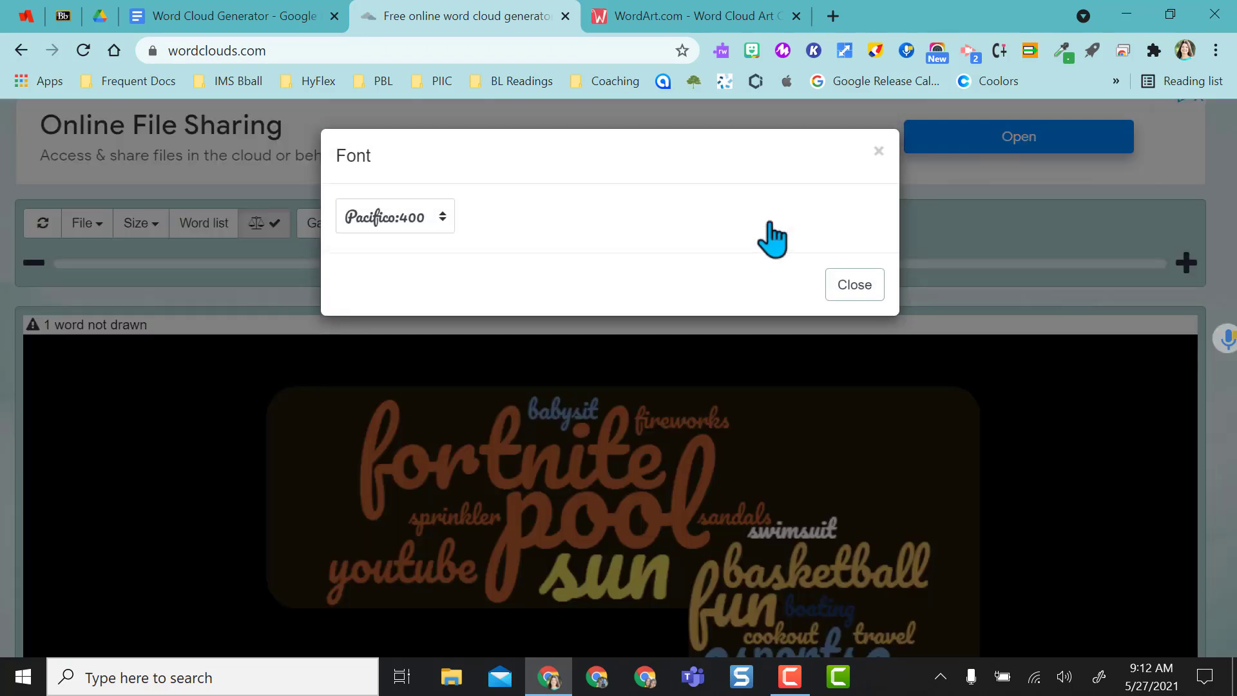
click(432, 222)
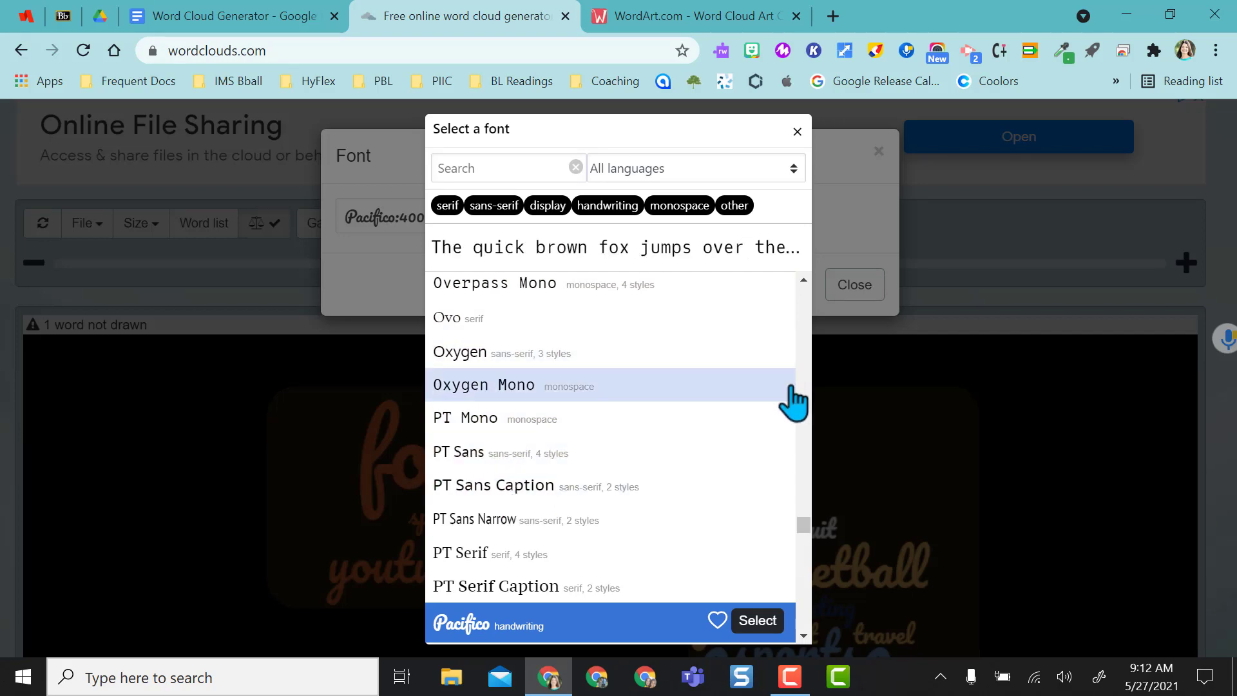
scroll(797, 525, down, 10)
click(467, 538)
click(751, 538)
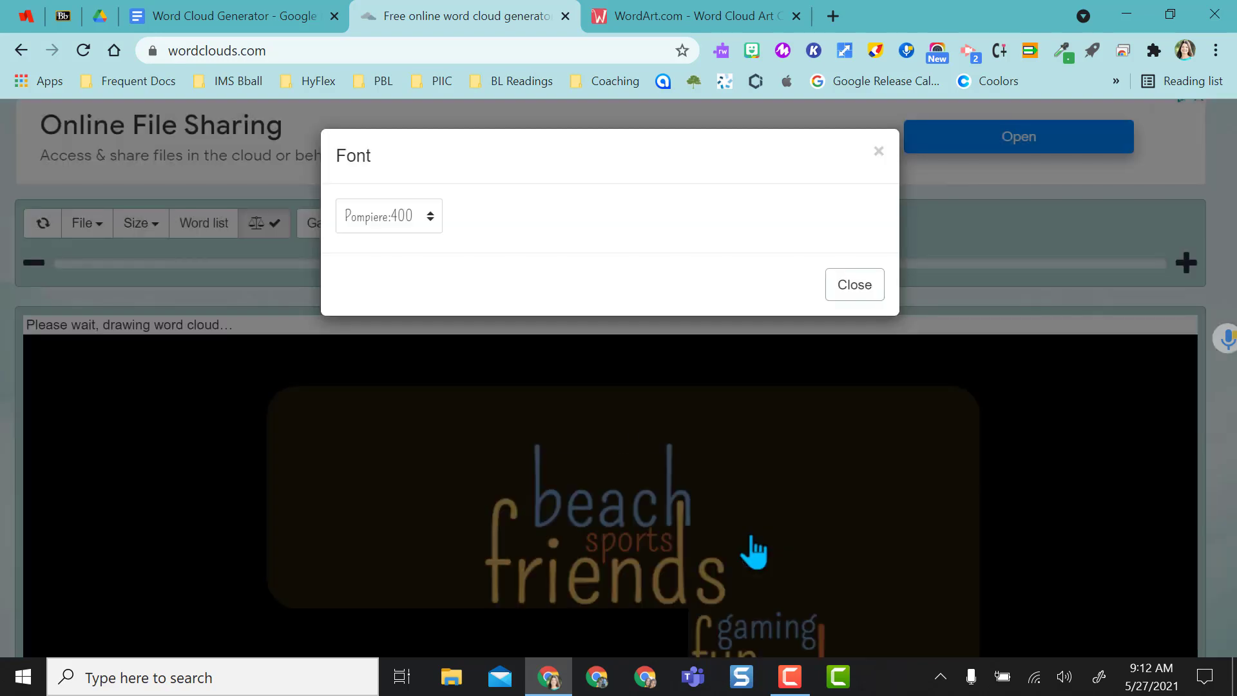
scroll(1227, 237, down, 9)
scroll(1225, 234, up, 10)
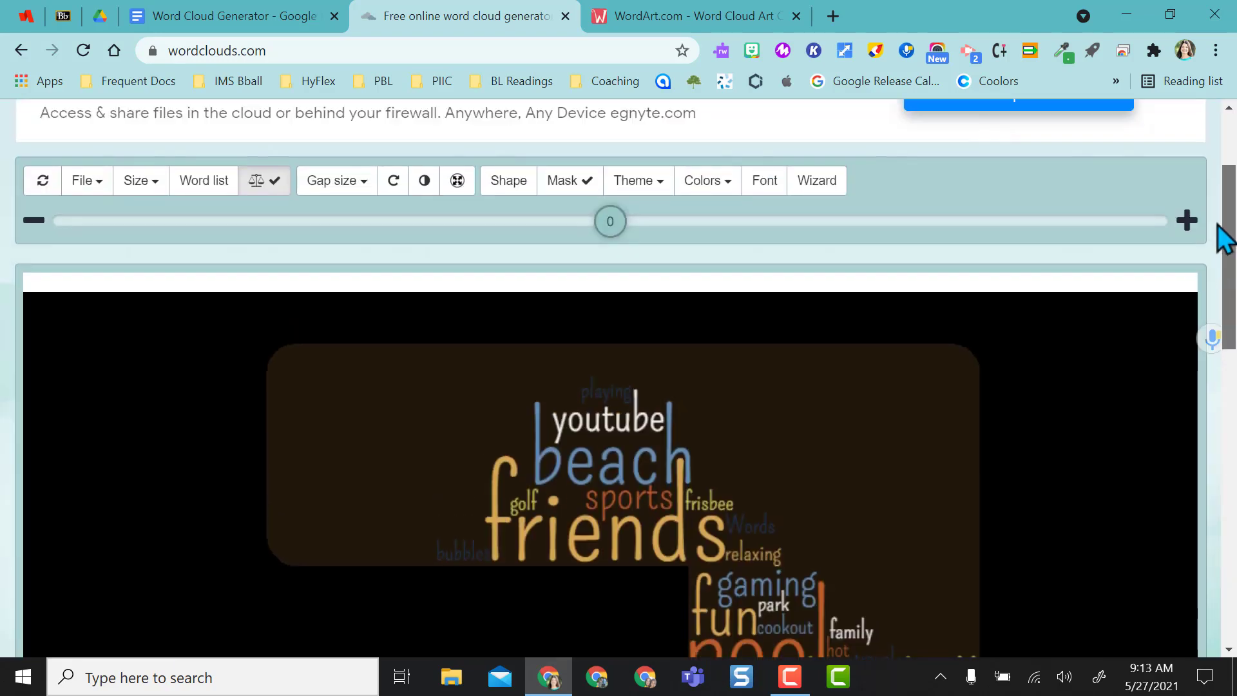
- Review the File menu's save and export options, then switch to the WordArt.com tab
click(87, 250)
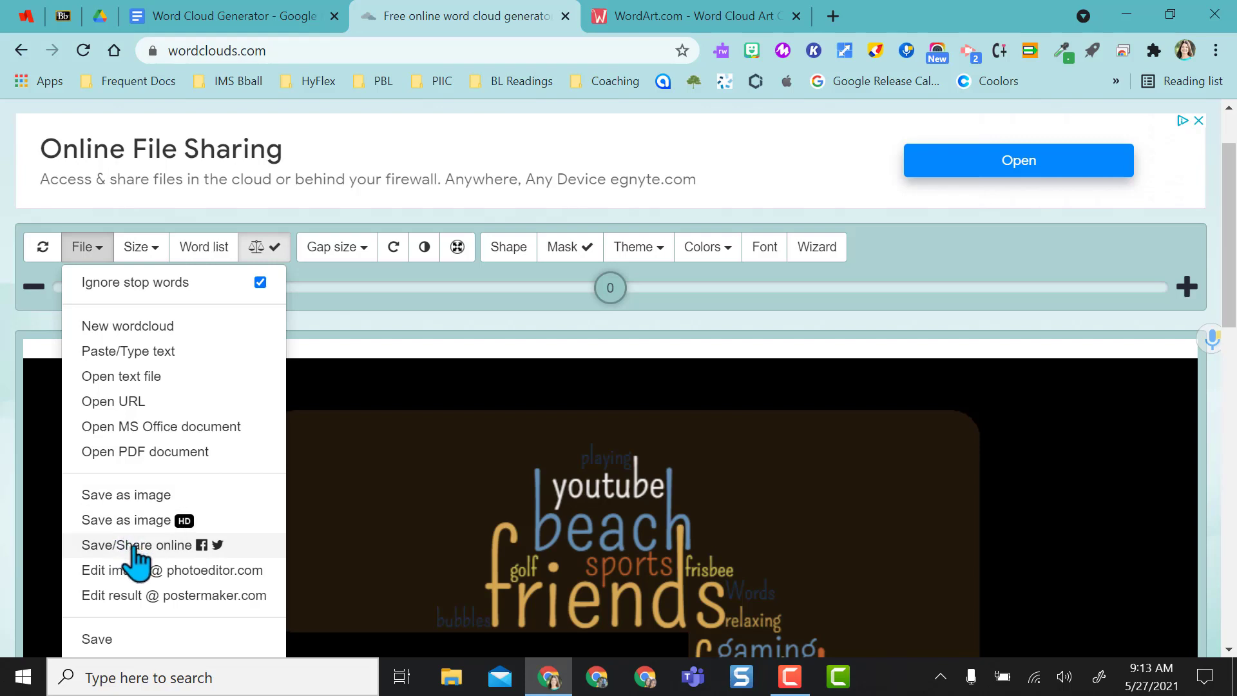
scroll(135, 559, down, 2)
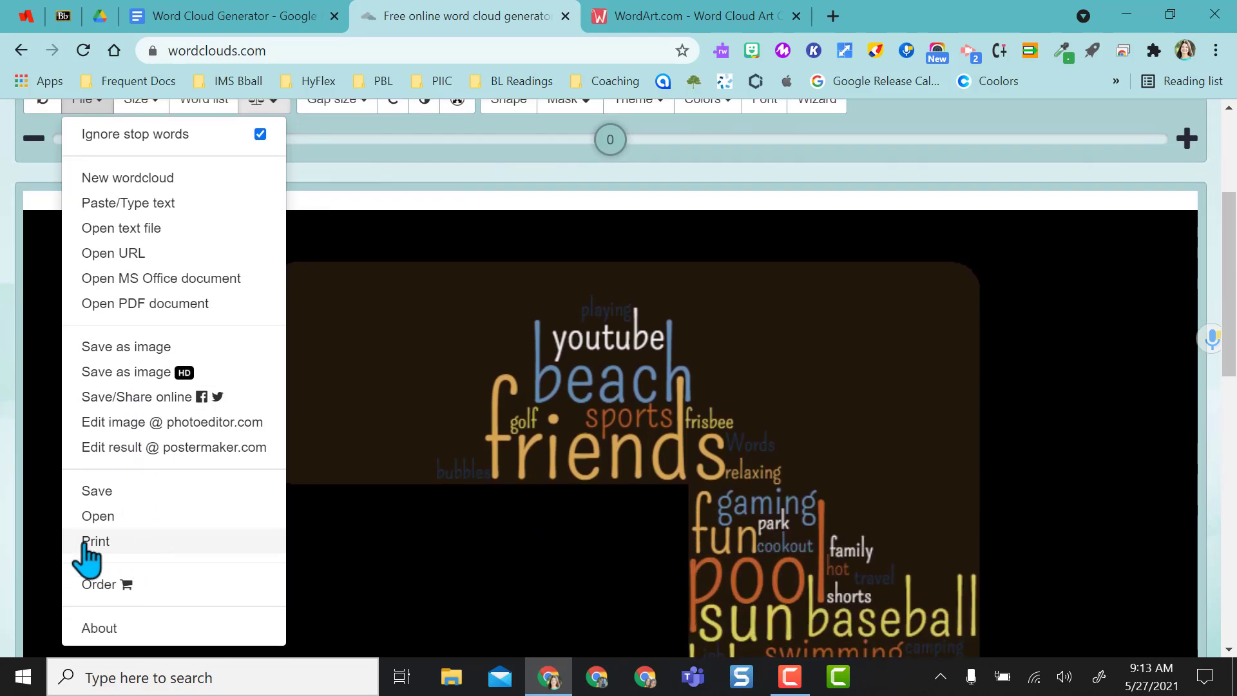
click(464, 168)
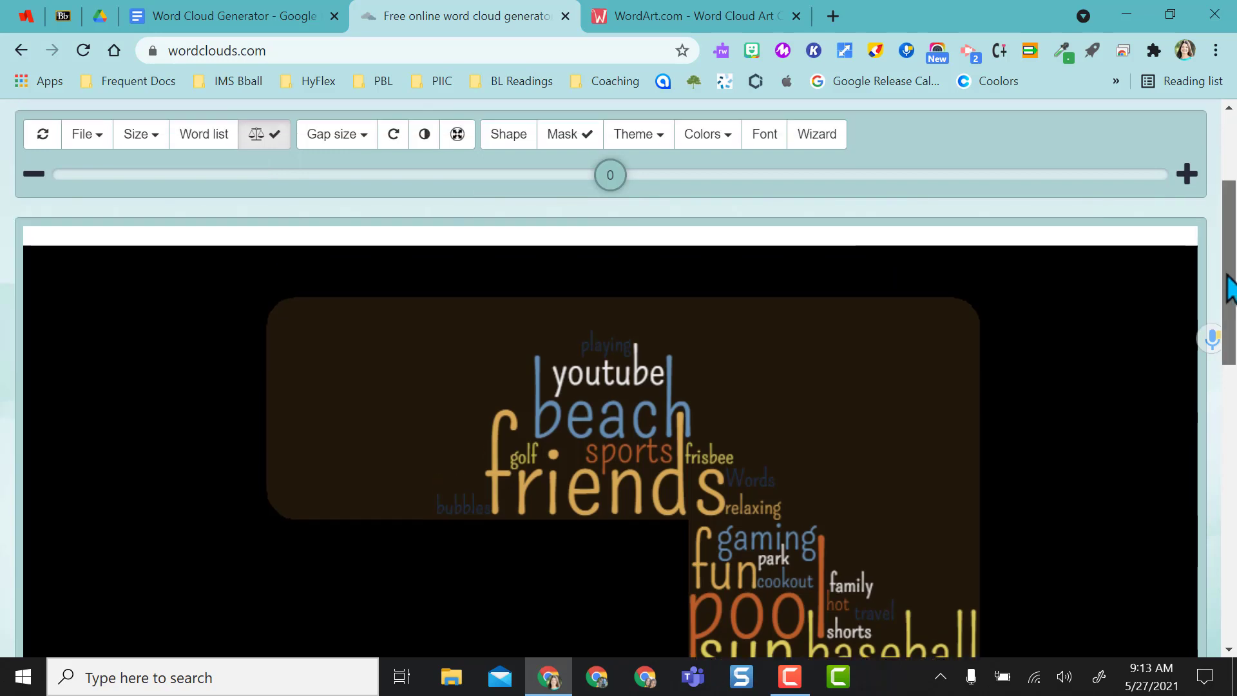
drag(1233, 320, 1234, 265)
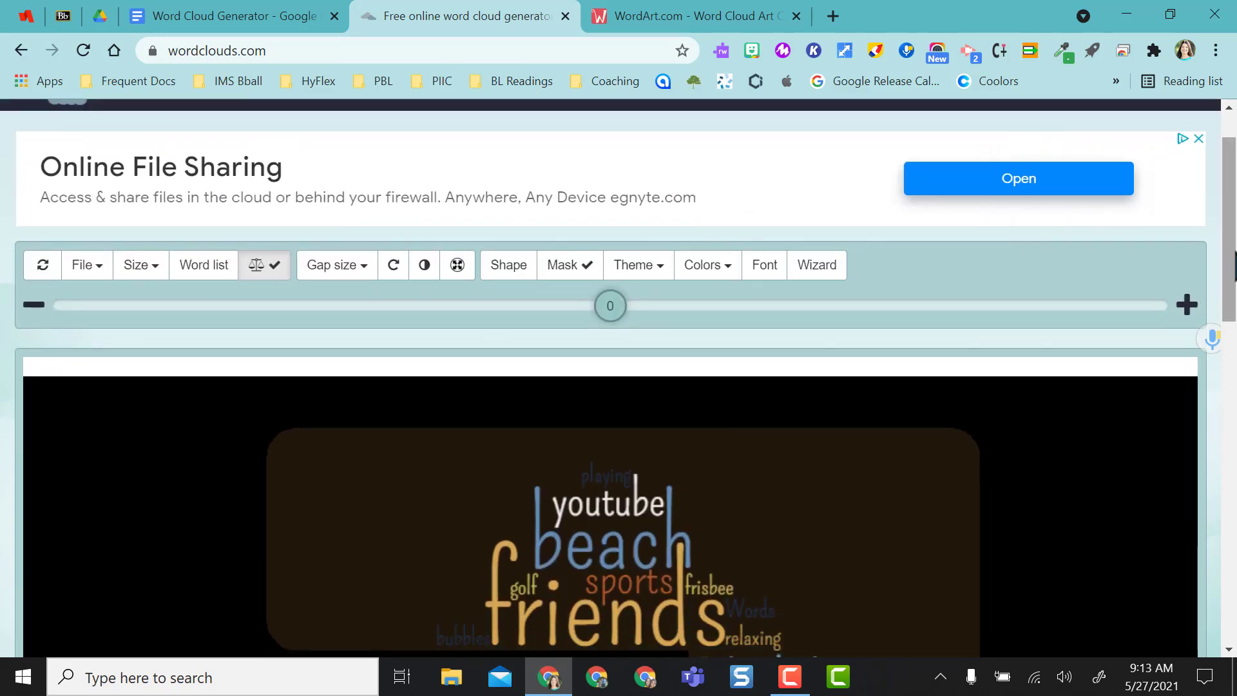
click(648, 20)
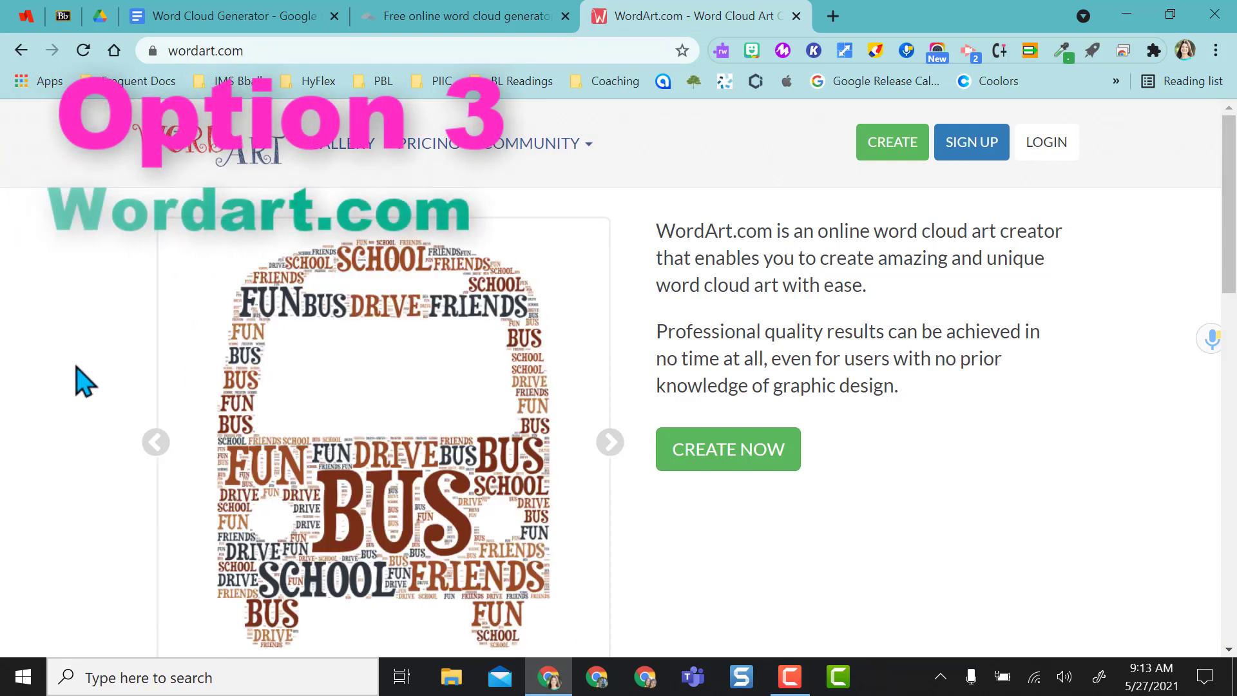
- Start a new WordArt design and paste the summer word lines (biking, sun, beach…) into the import box
click(749, 450)
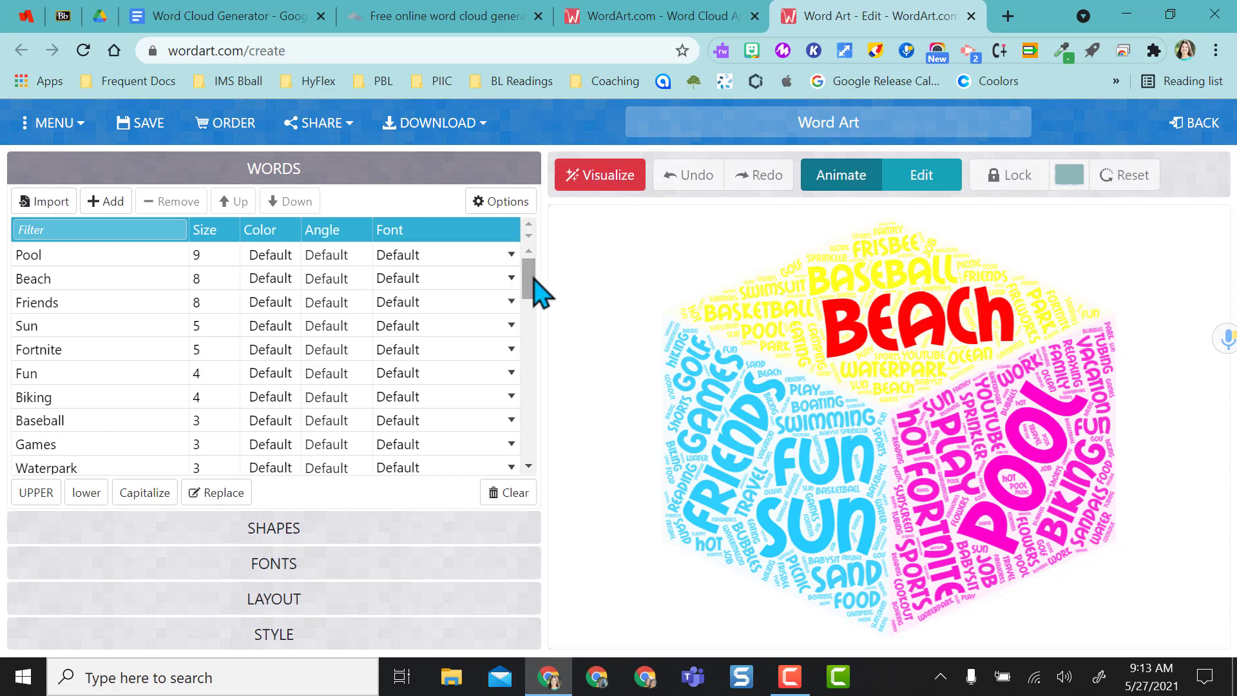
click(50, 213)
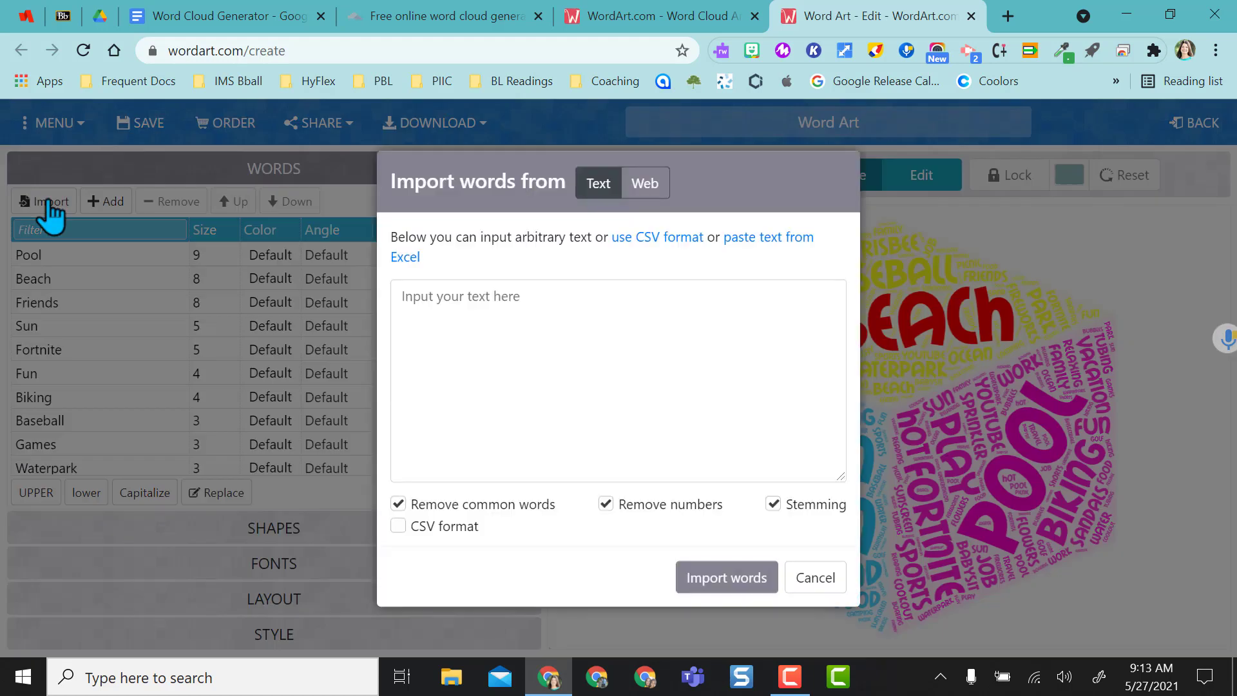
click(441, 295)
key(ctrl+v)
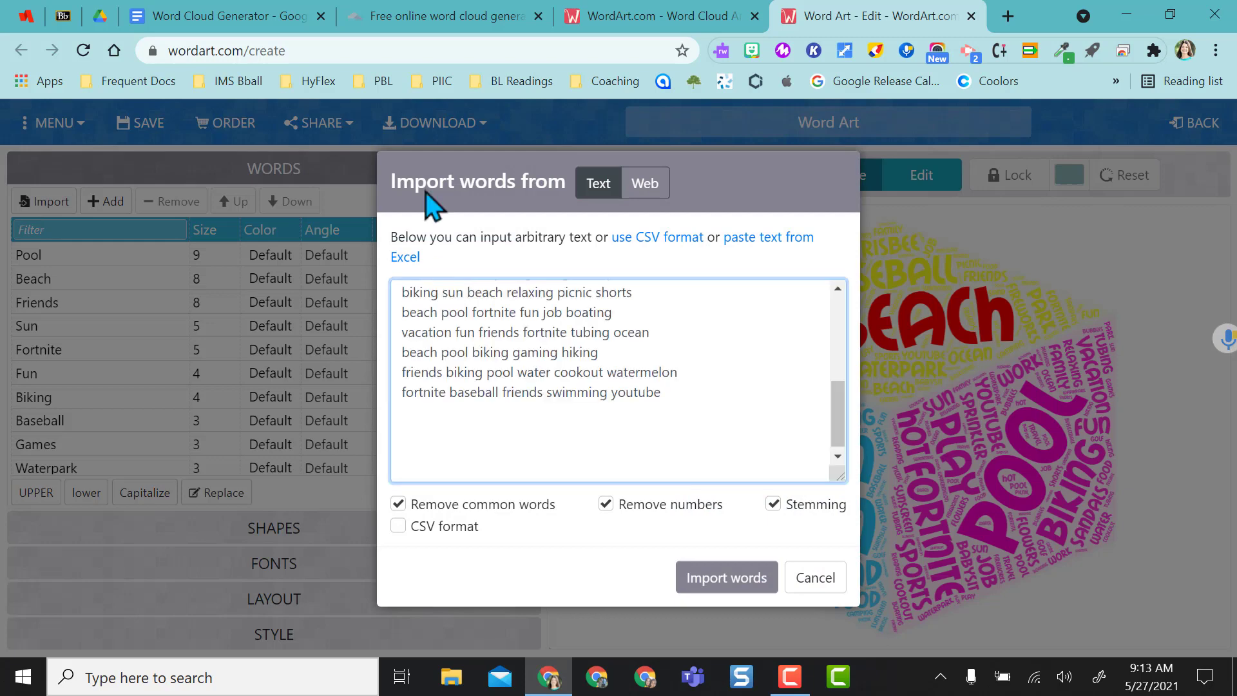
click(209, 14)
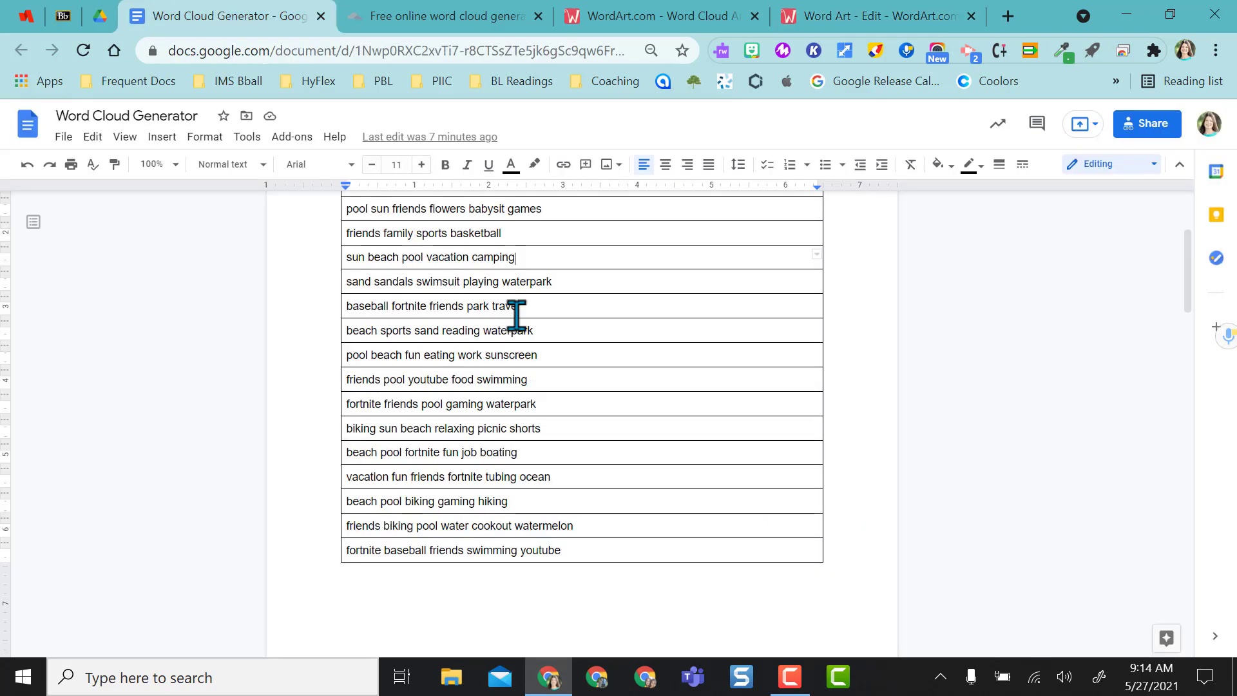
scroll(516, 315, up, 2)
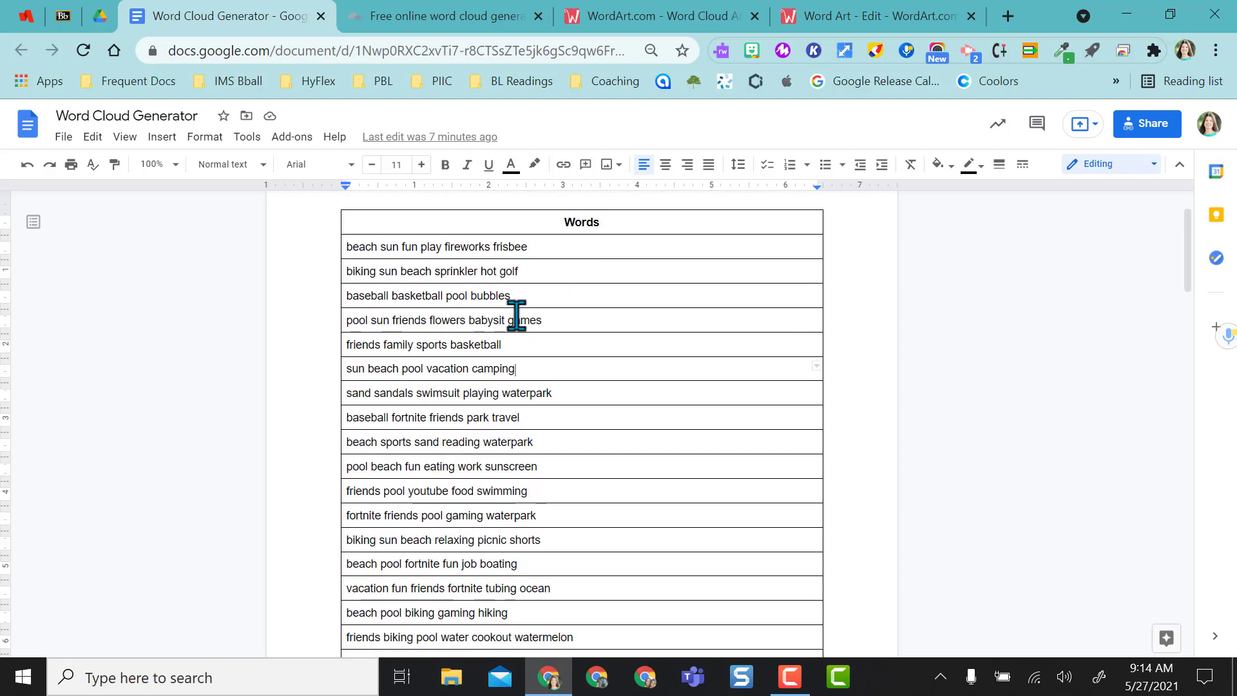
scroll(516, 315, down, 1)
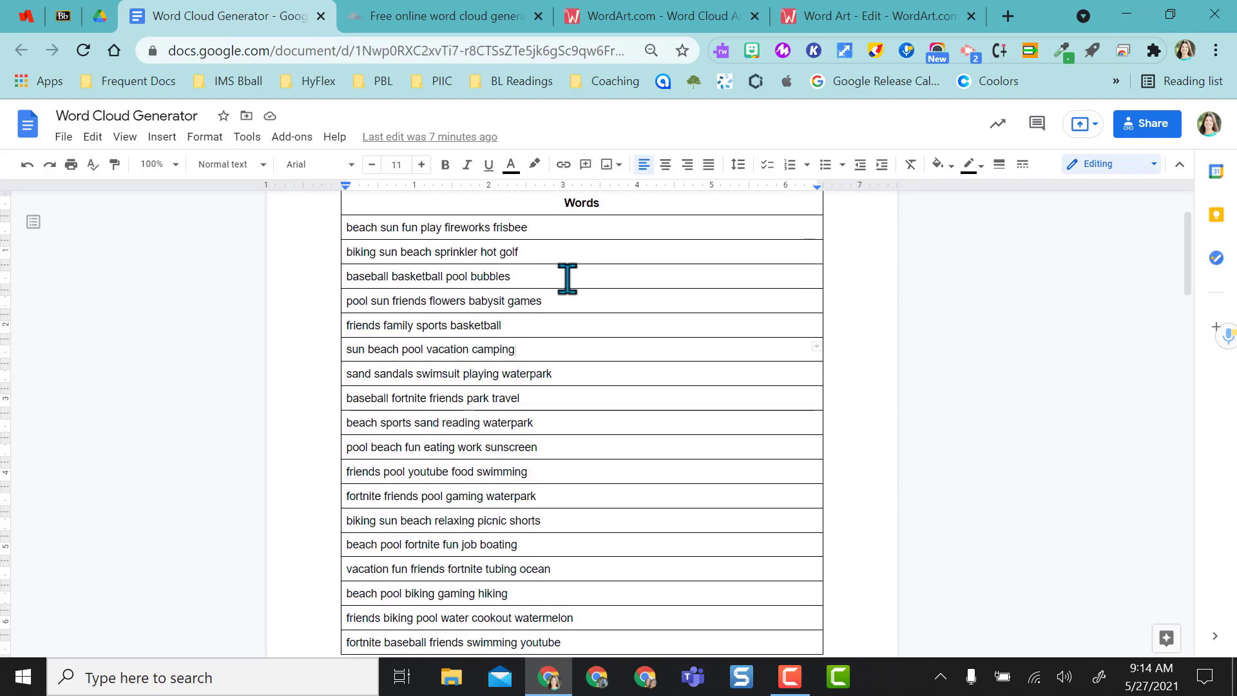
click(831, 20)
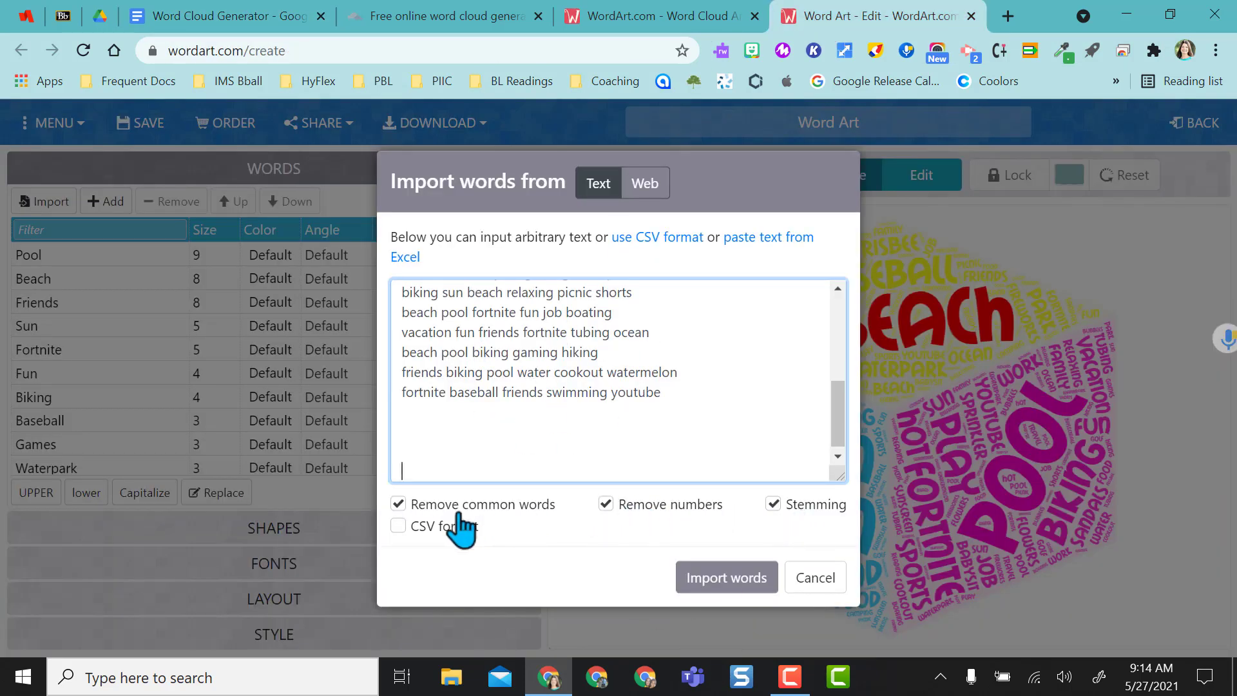
- Import the pasted summer words and render the cloud in the checkmark shape
click(716, 584)
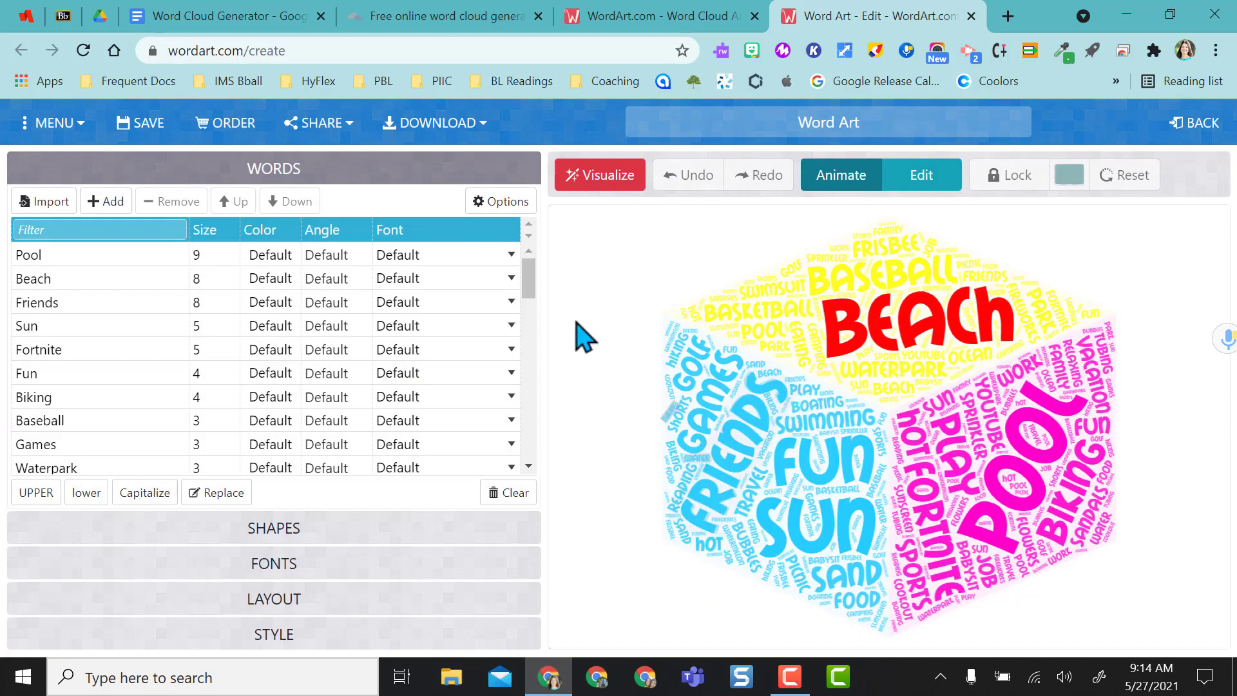
click(264, 530)
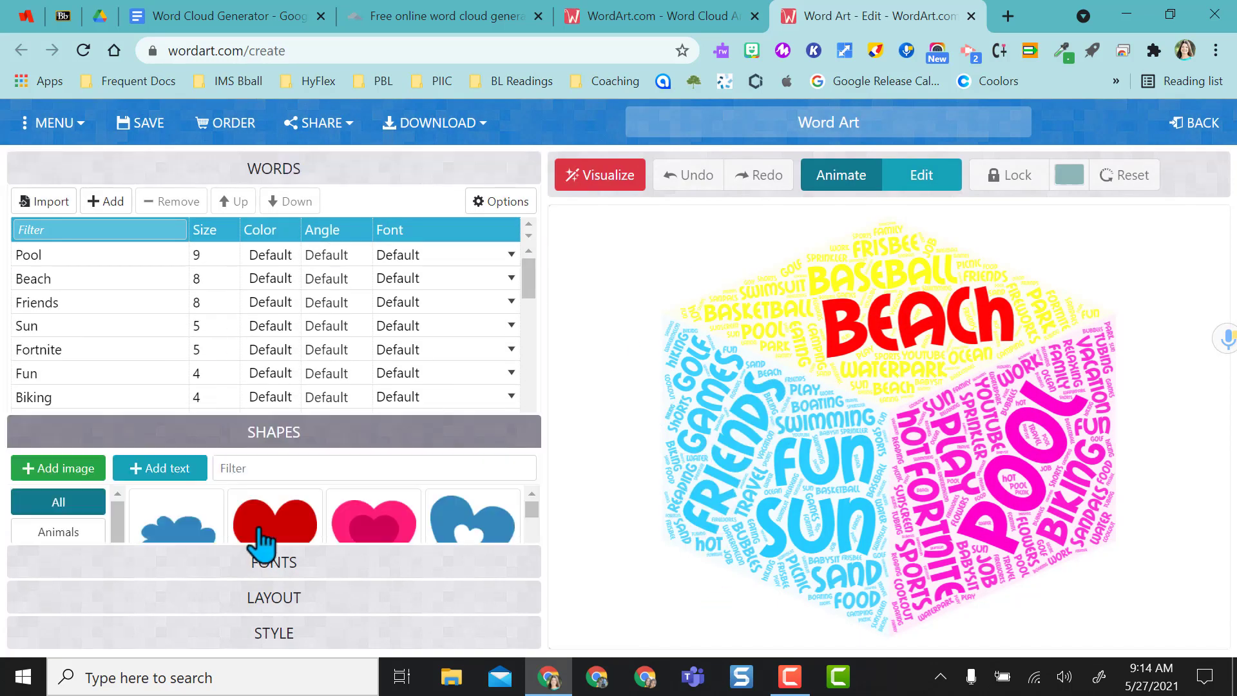
click(175, 316)
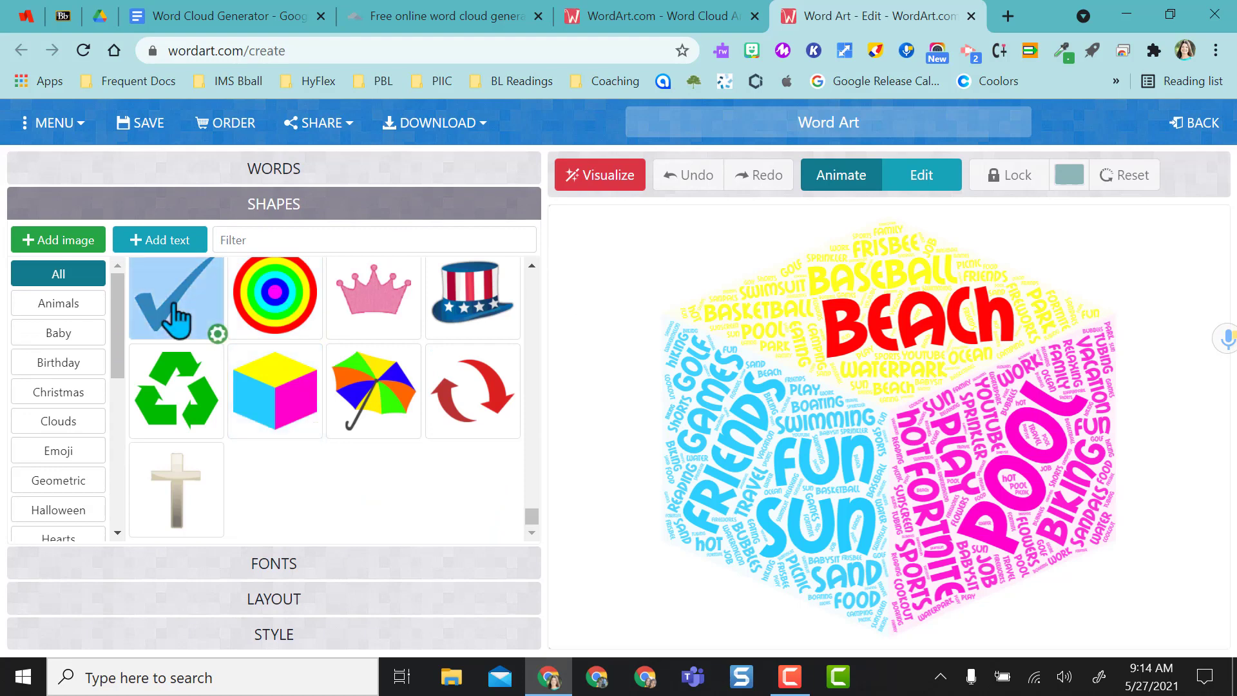
click(592, 187)
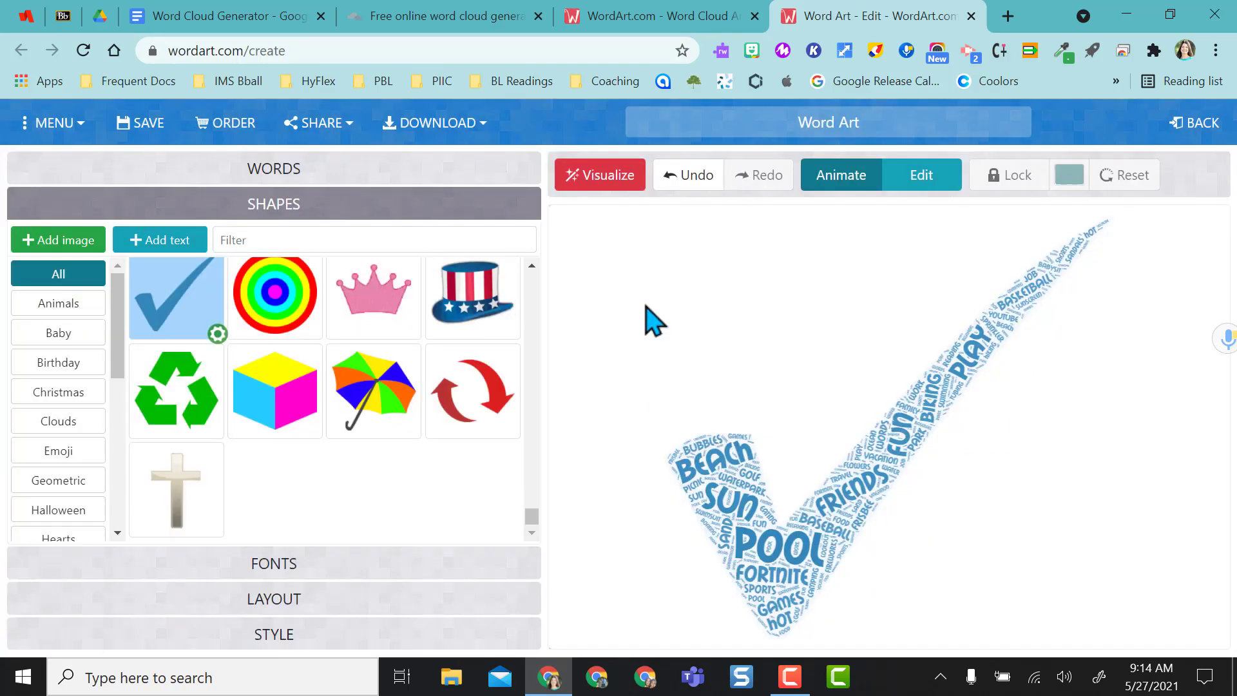
- Recolour the word POOL red (#FF0000) in the checkmark cloud
click(922, 187)
click(759, 547)
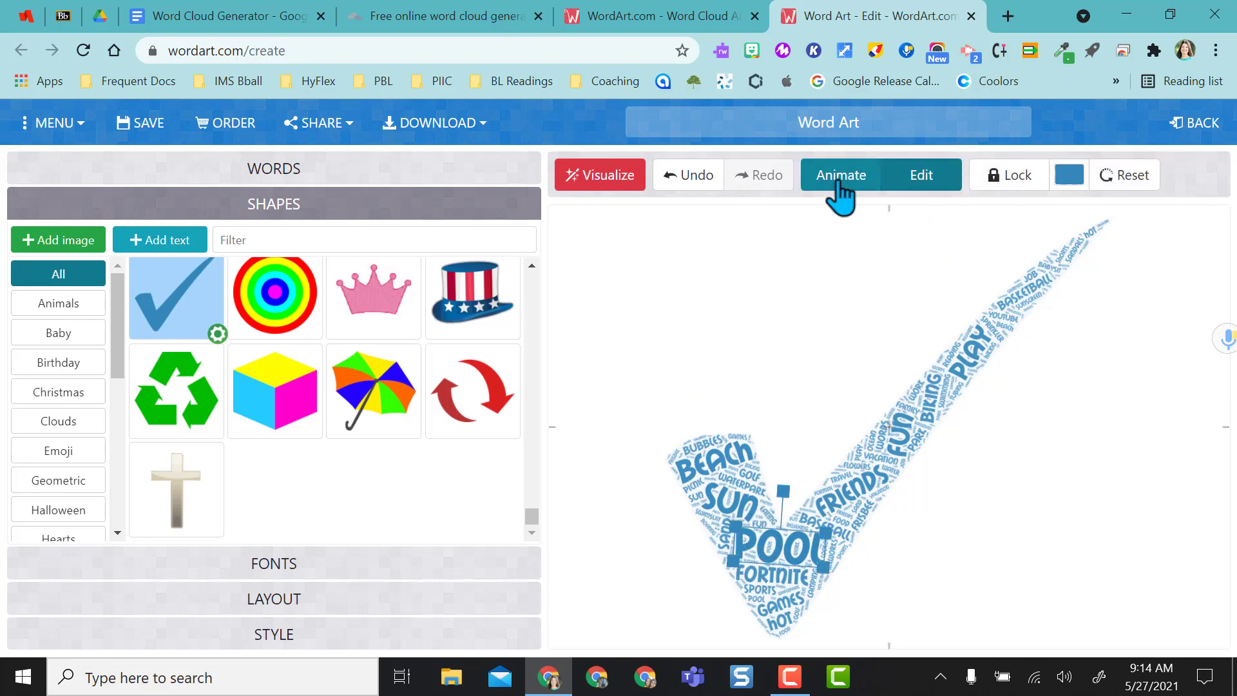
click(1069, 177)
click(567, 538)
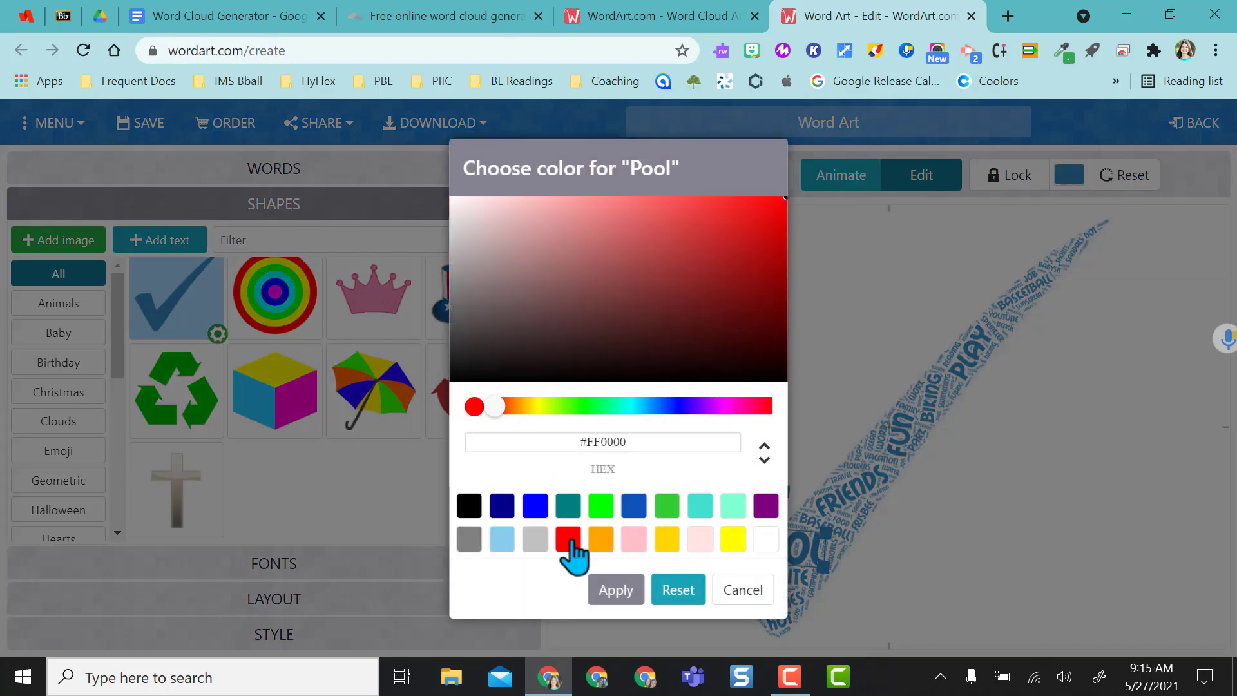
click(616, 591)
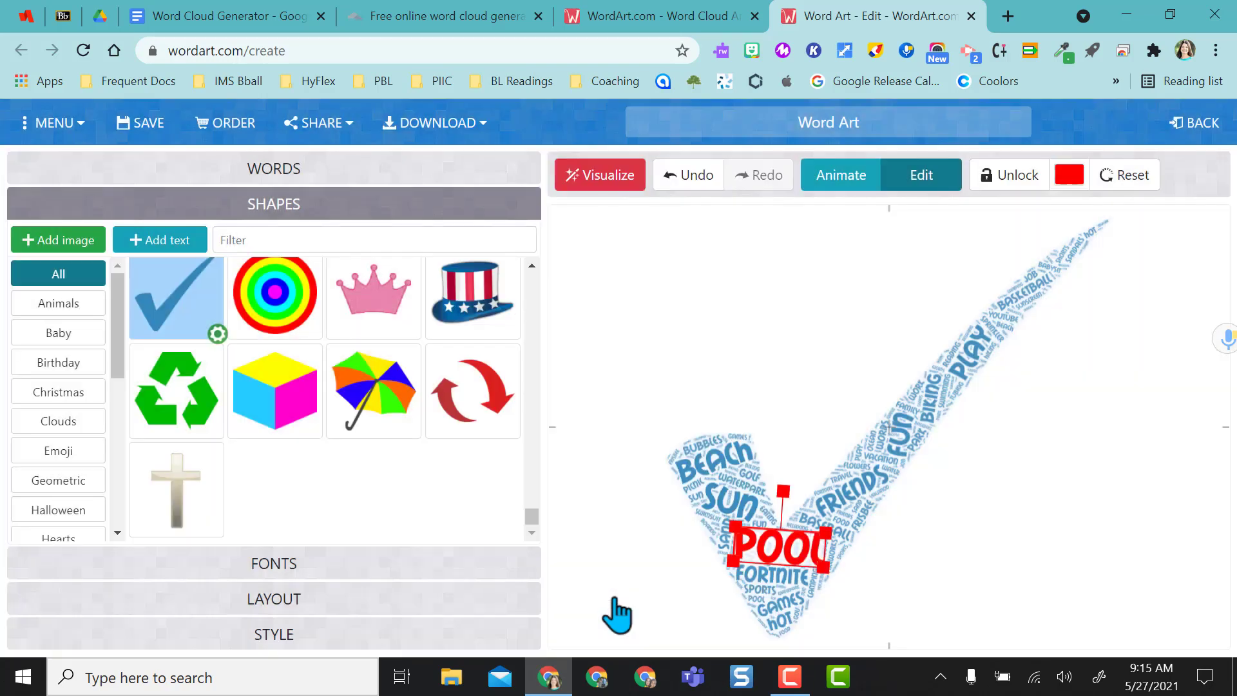
click(311, 573)
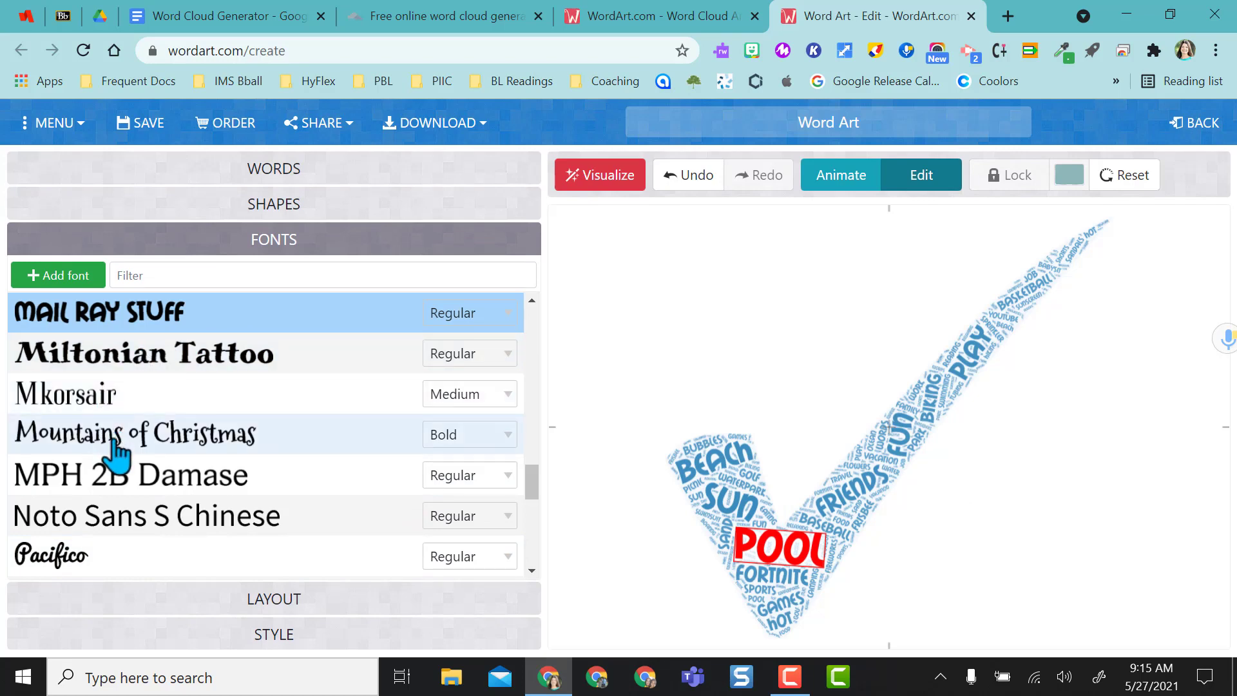
- Re-render the cloud in the Mountains of Christmas font with a Negative Slope word layout
click(115, 442)
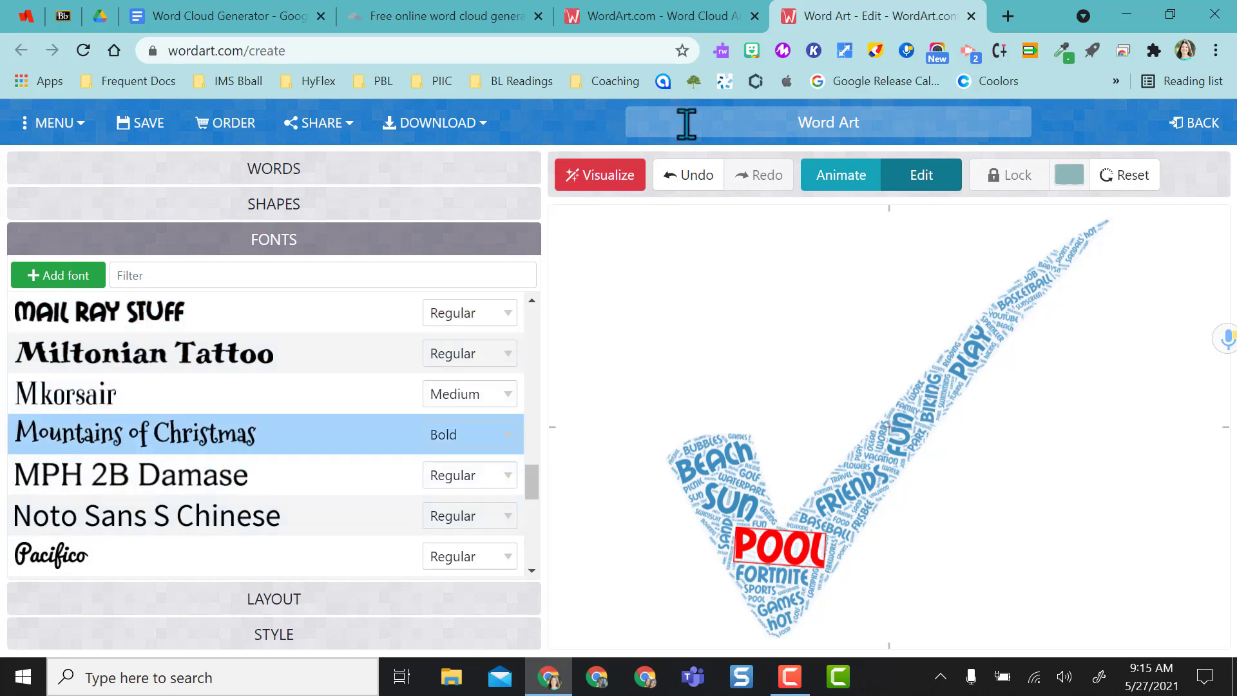
click(611, 180)
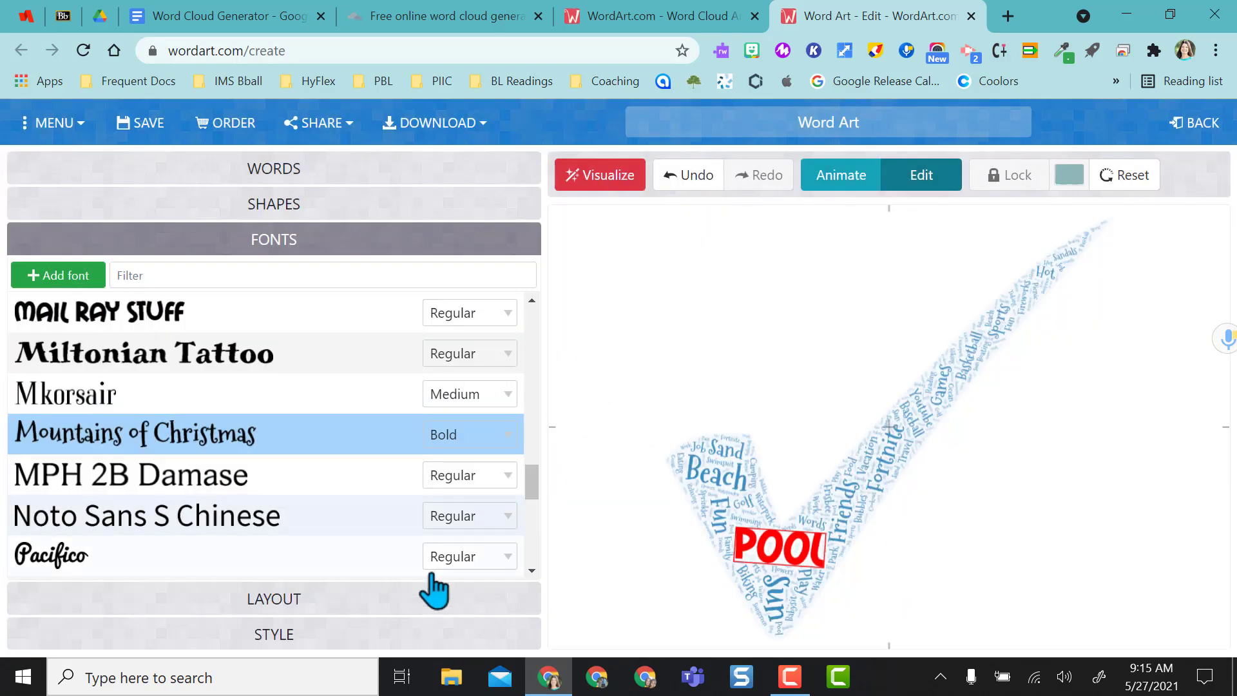
click(426, 596)
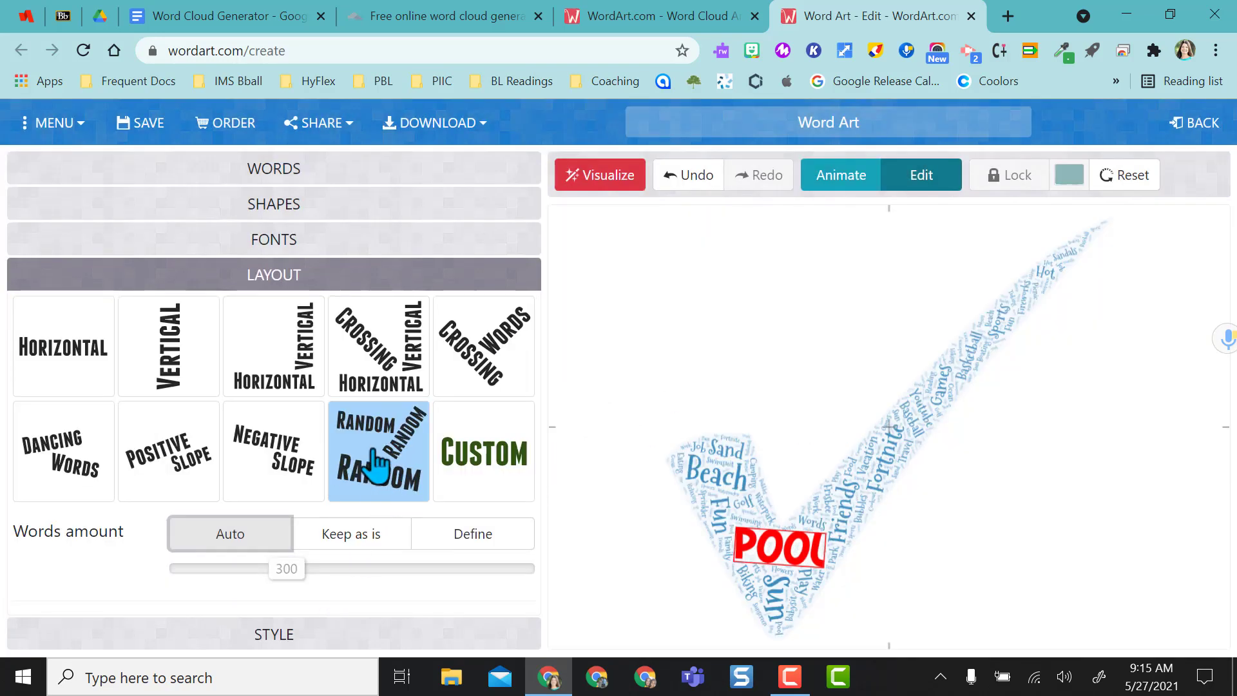
click(284, 482)
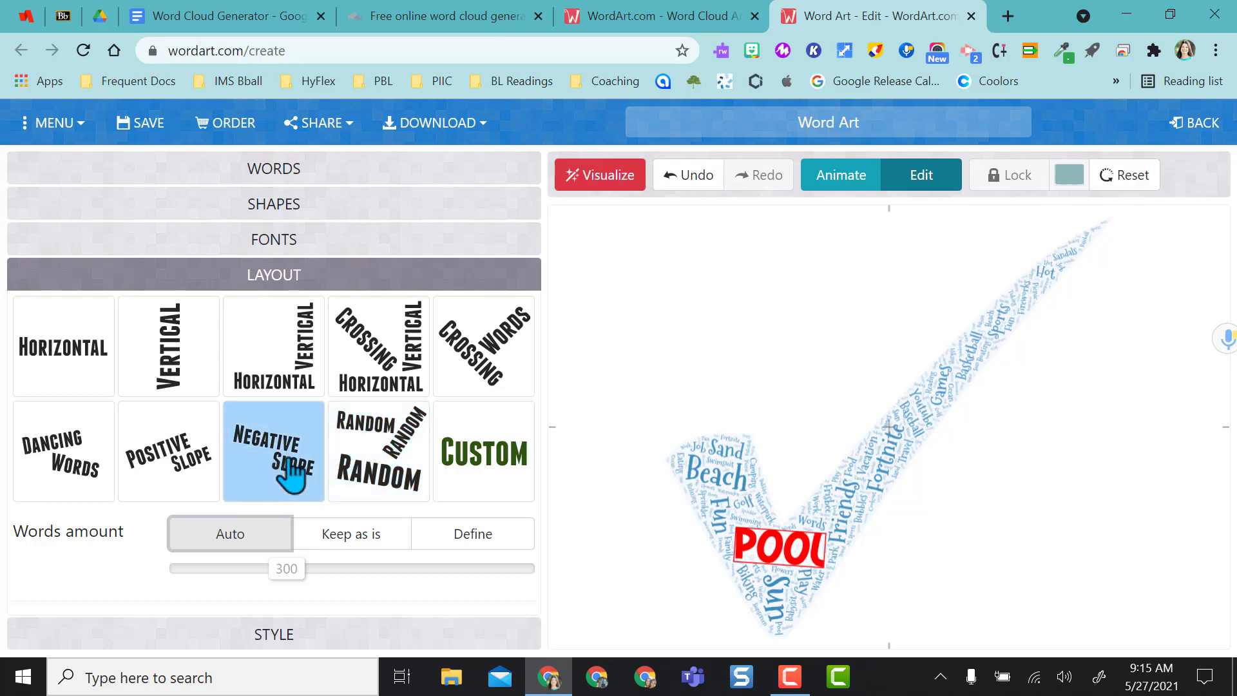
click(609, 184)
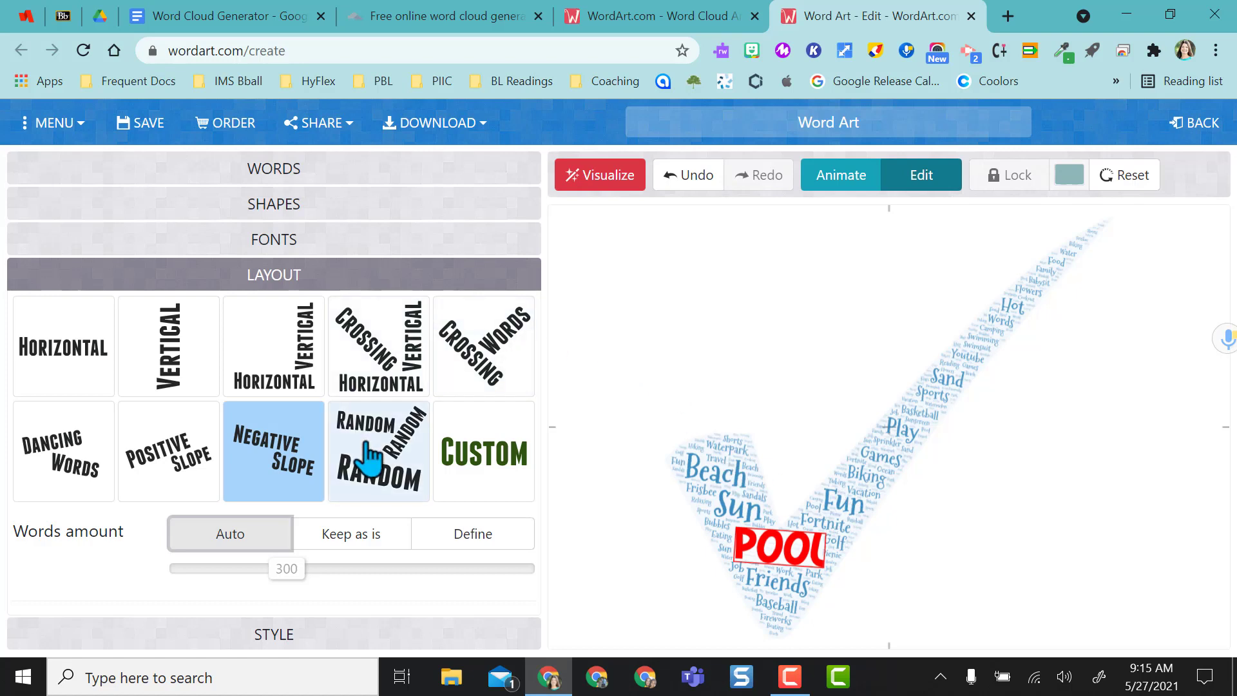
- Switch the word layout to Random angles and re-render the cloud
click(364, 460)
click(628, 178)
click(260, 635)
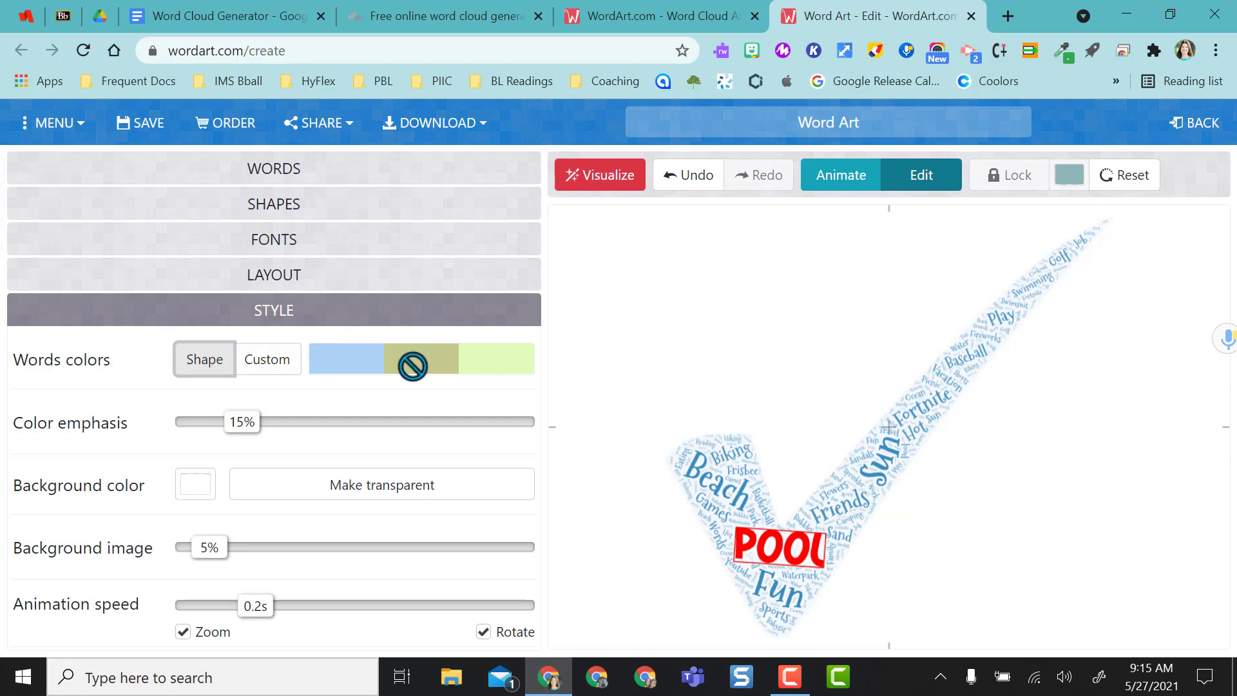
- Colour words from the shape and render the cloud as the multicoloured Geometric pentagon
click(204, 367)
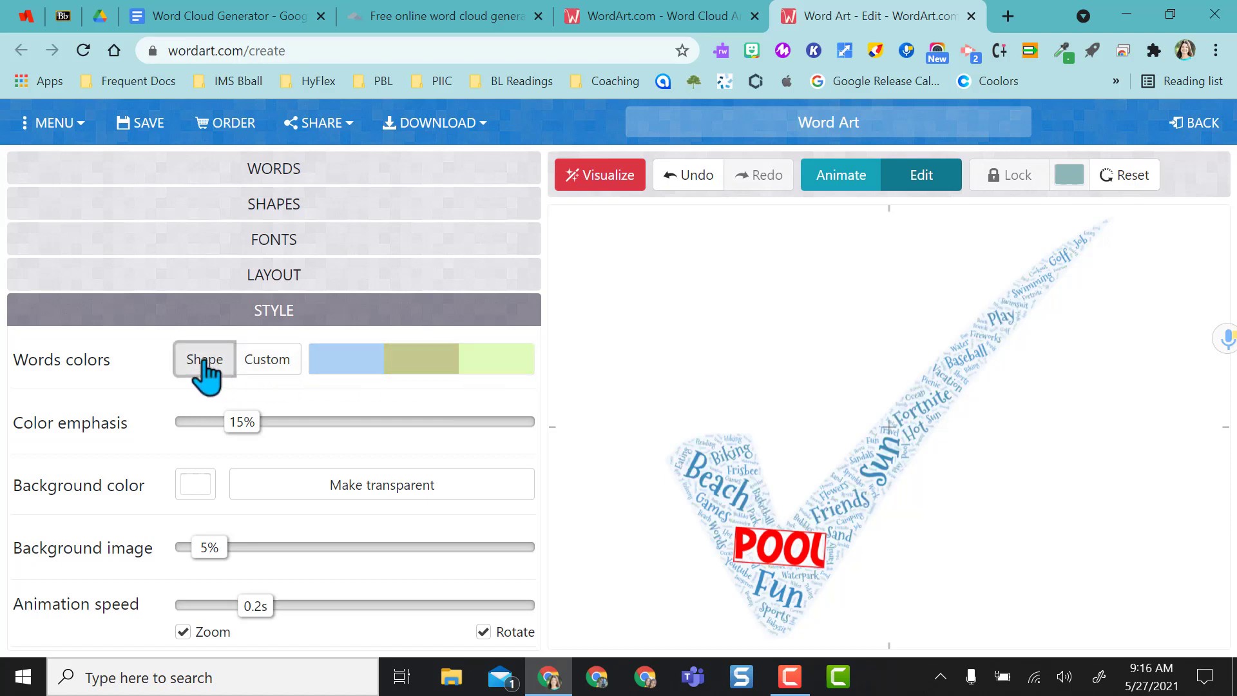
click(263, 205)
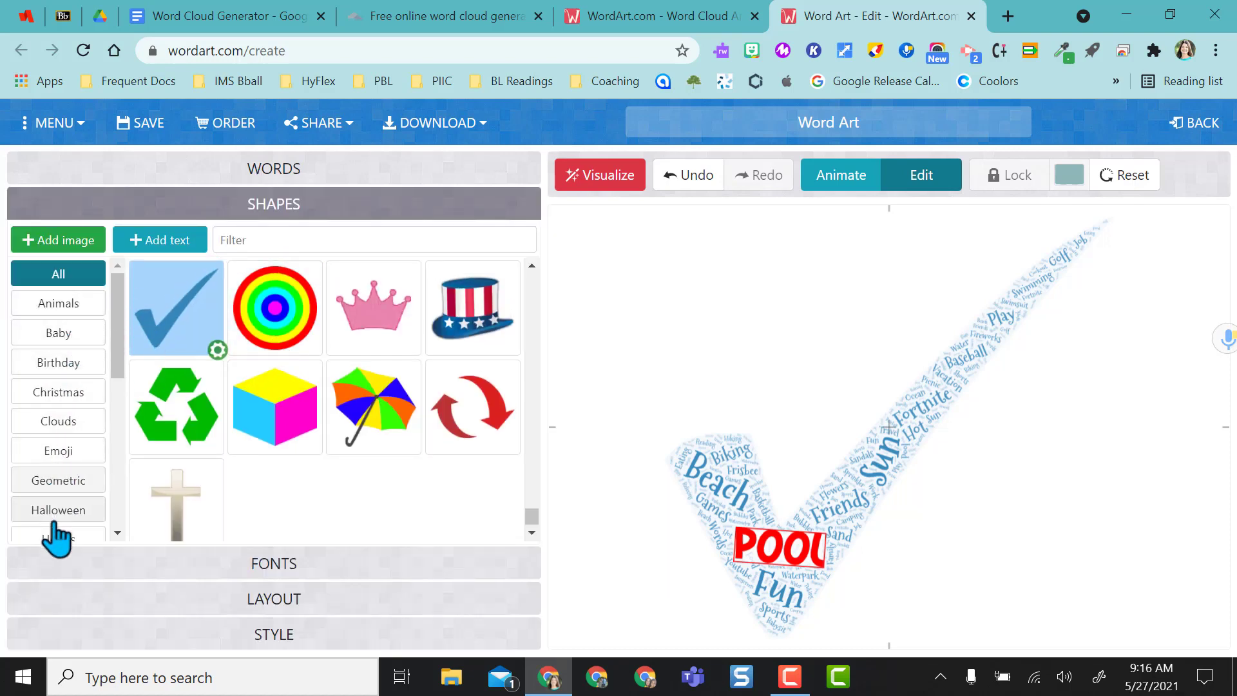
click(54, 485)
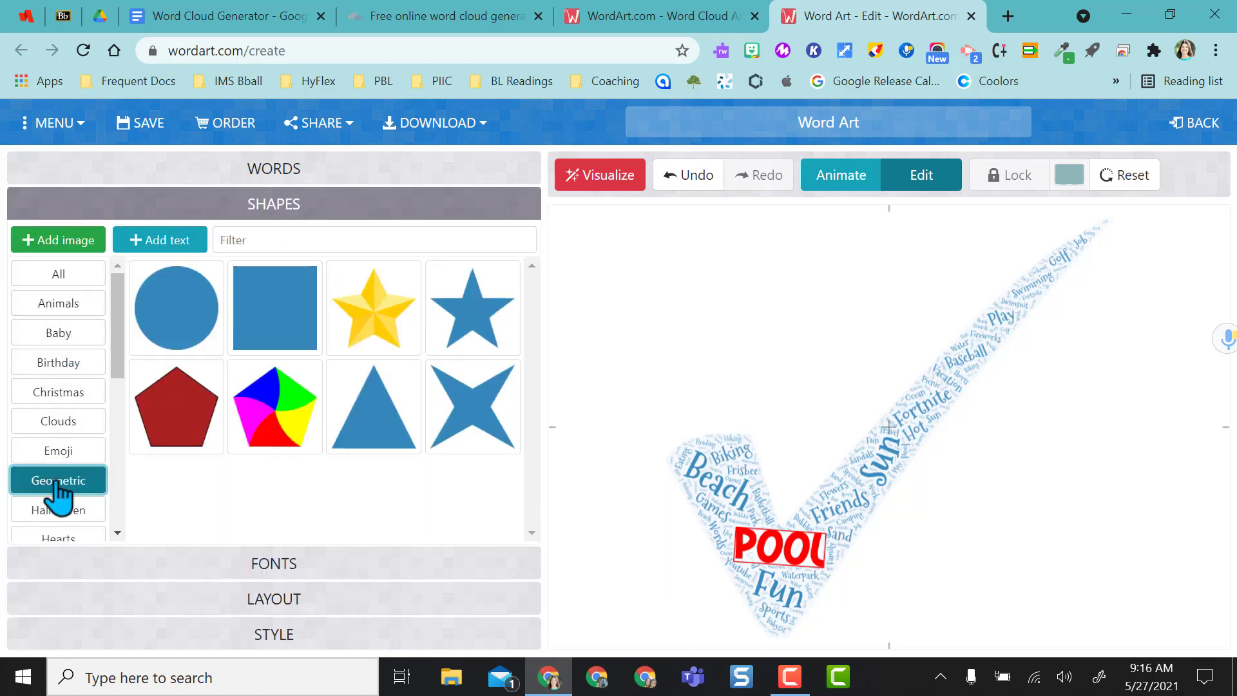
click(297, 415)
click(608, 176)
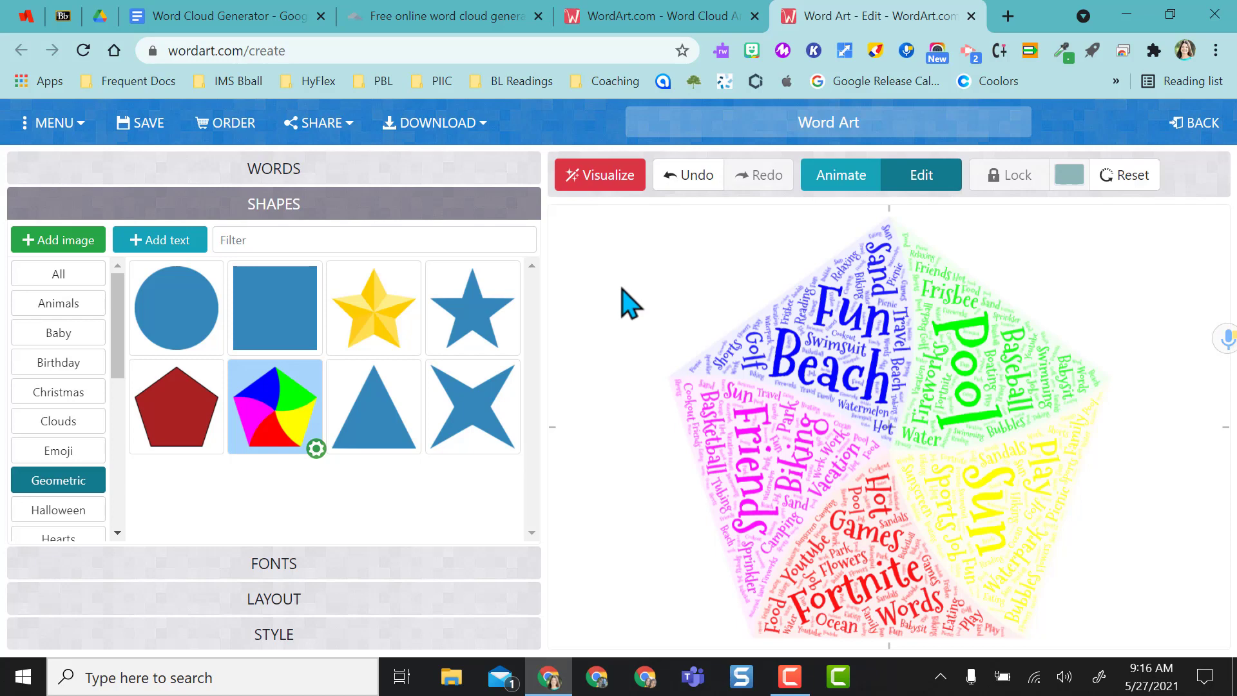
- Look over the Download and Share options without saving, then go to the WordArt.com homepage tab
click(482, 131)
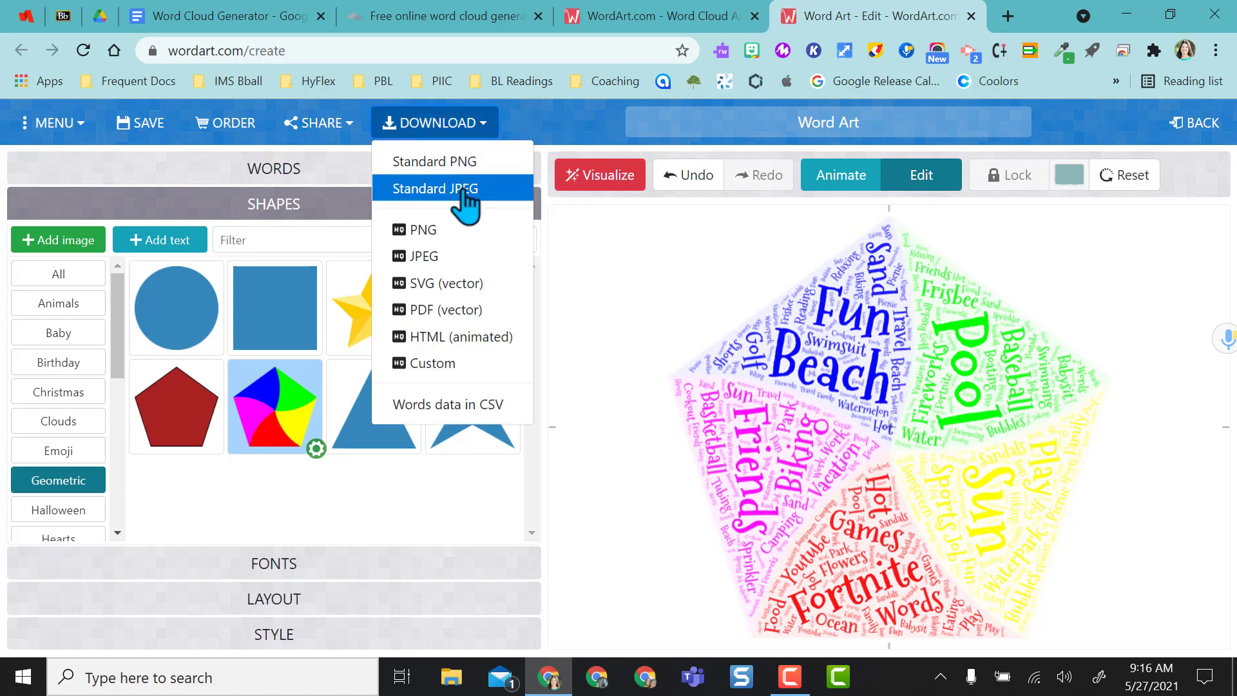
click(451, 164)
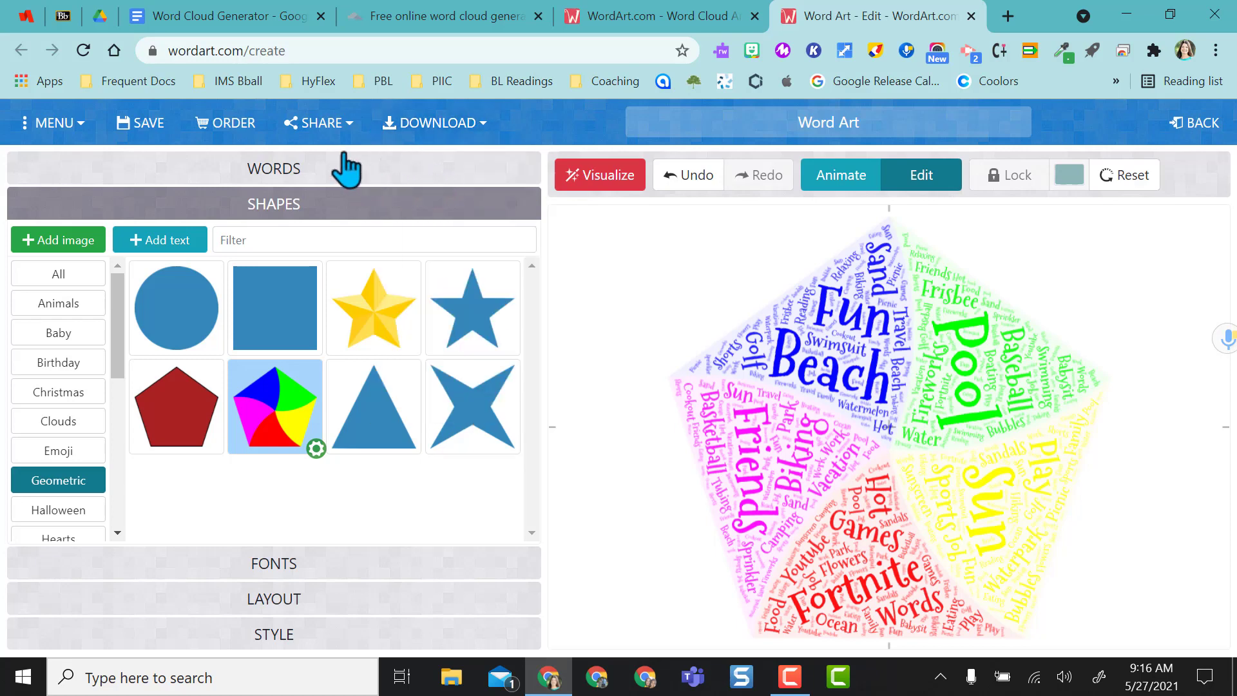
click(324, 128)
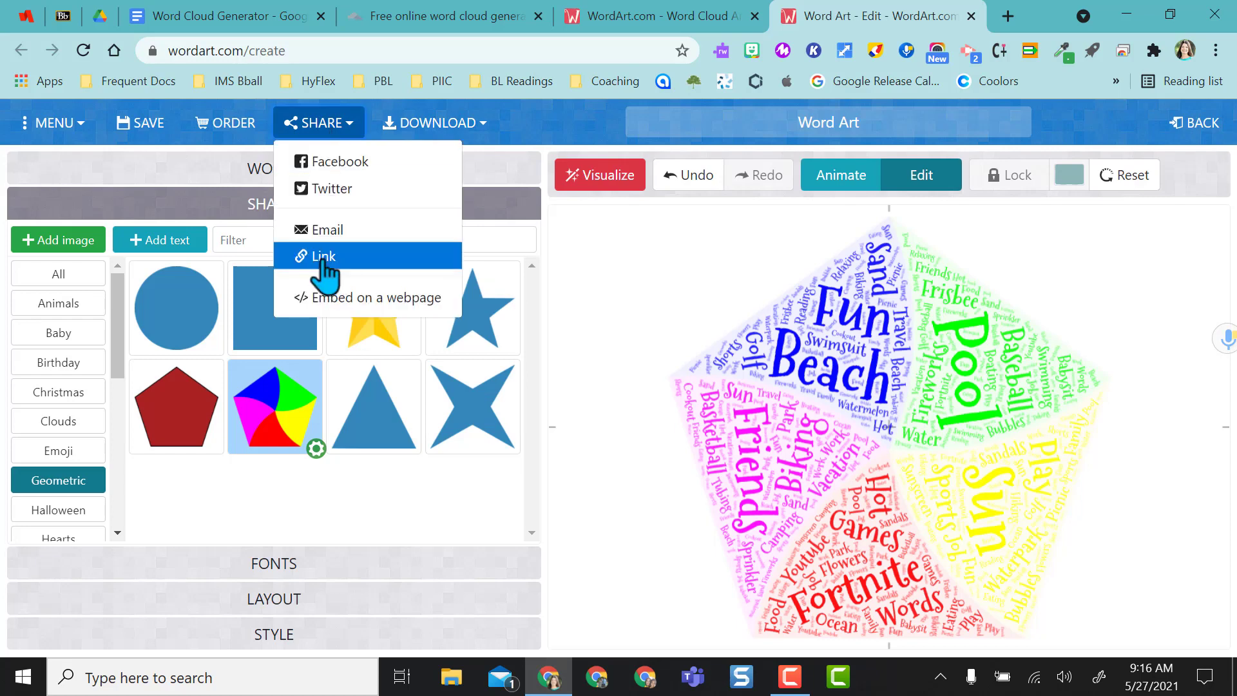
click(634, 22)
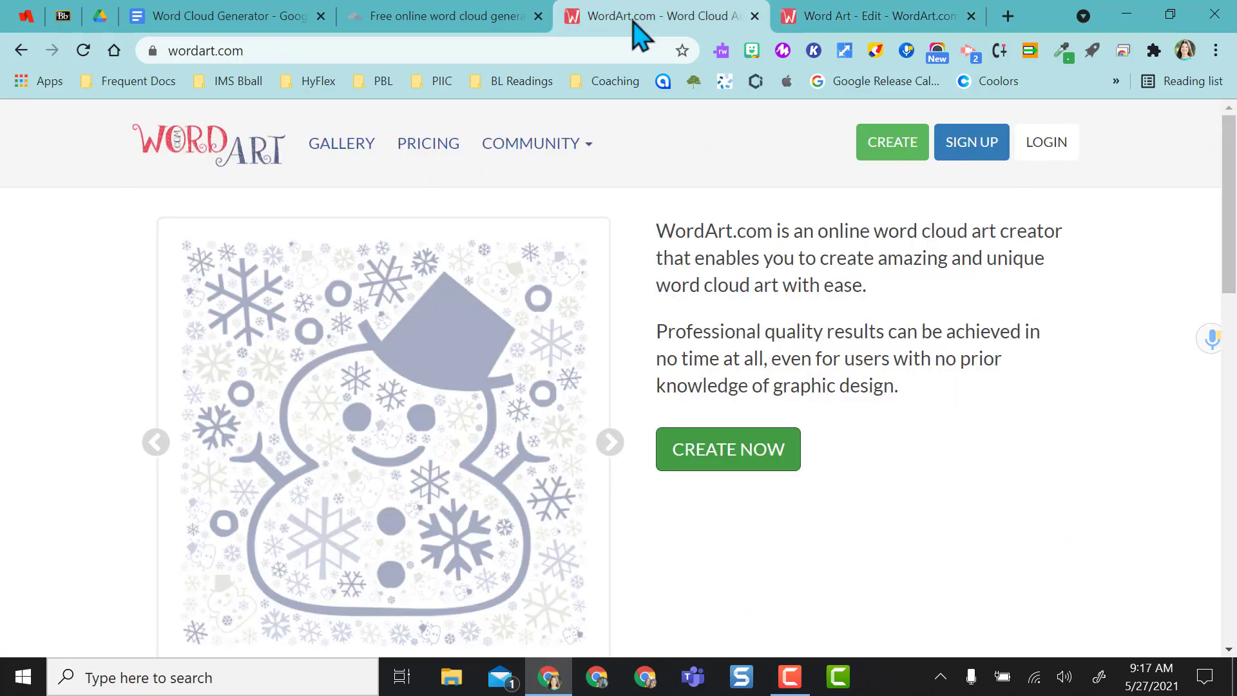